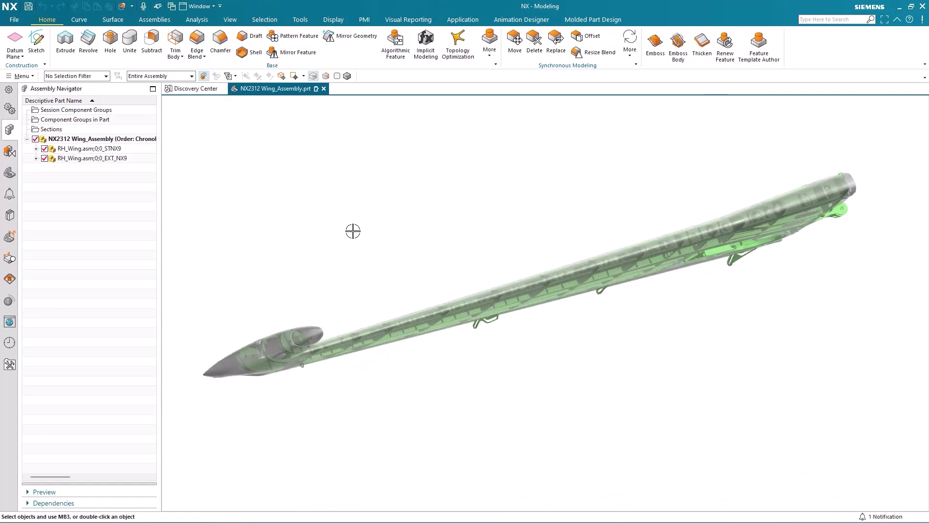
Open the wing skin component NX2312 Wing Skin Sketch Slots.prt in its own window.
left_click(361, 268)
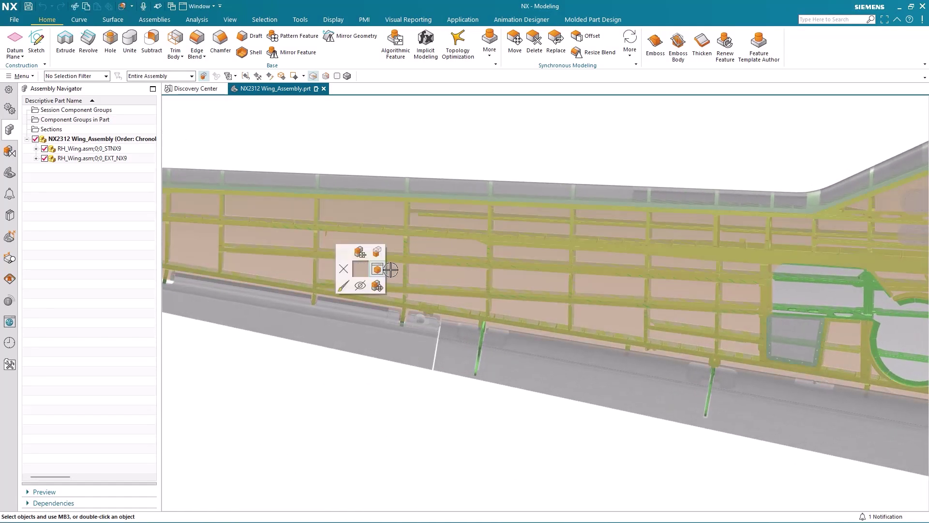
left_click(370, 270)
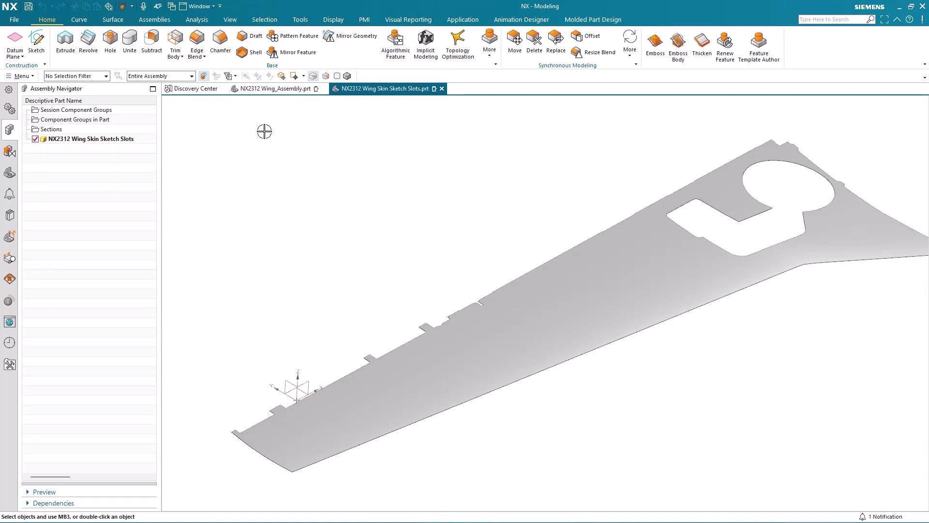
Start a new sketch on the wing skin face.
left_click(36, 39)
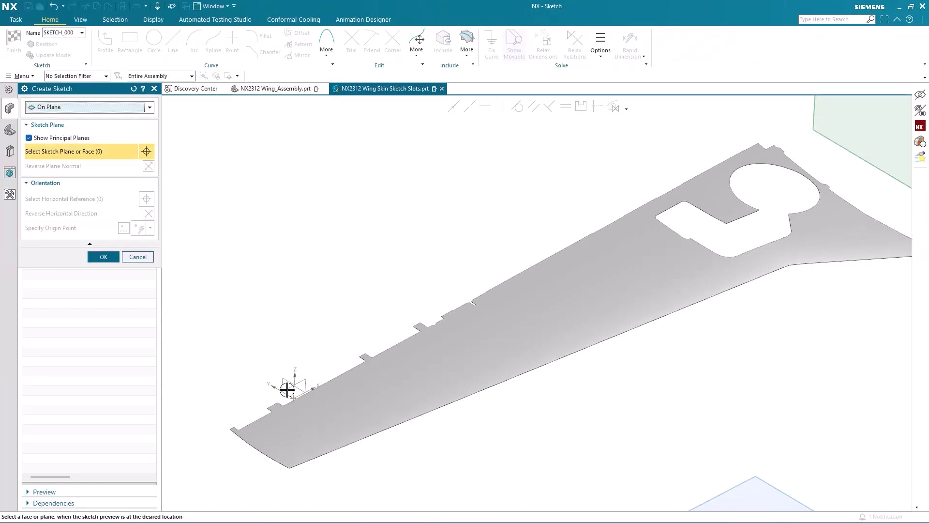
left_click(291, 387)
middle_click(307, 315)
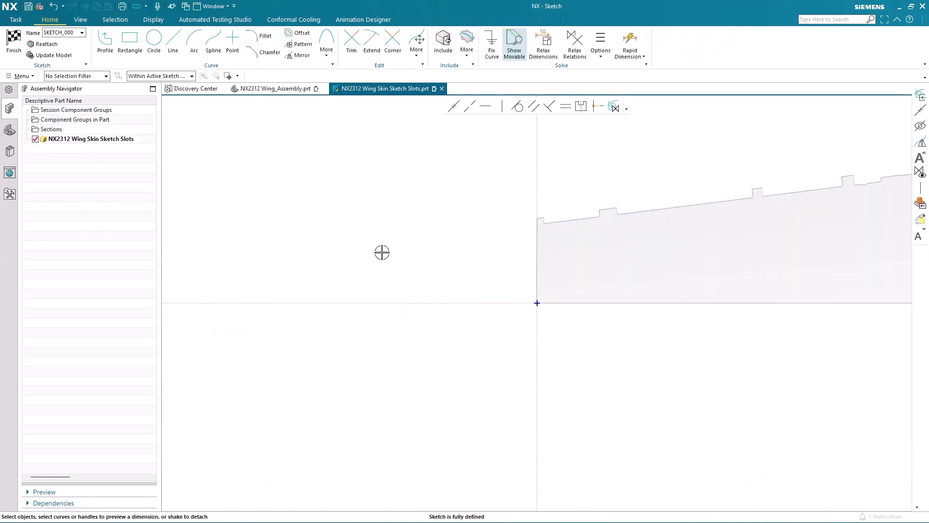
scroll(599, 256, "up", 5)
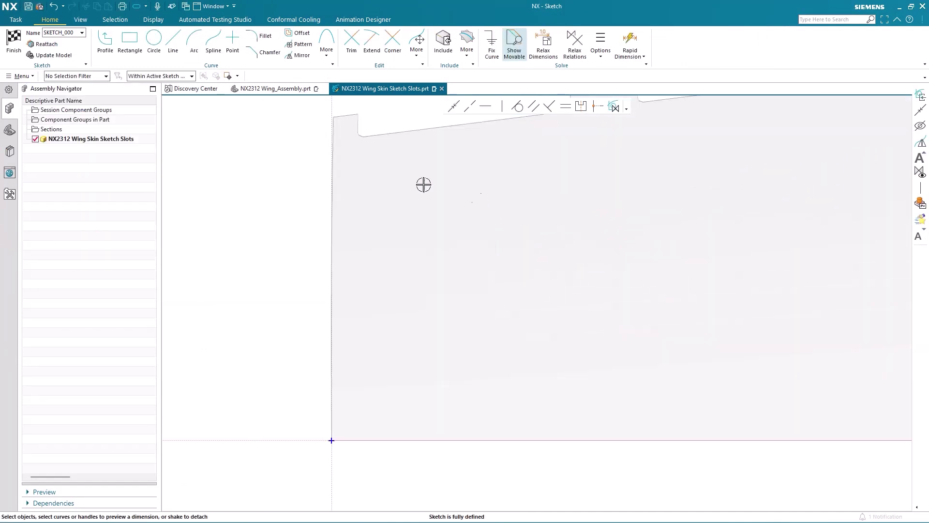
Draw a 135 × 100 mm slot in the sketch.
left_click(327, 51)
left_click(338, 111)
left_click(410, 209)
left_click(506, 208)
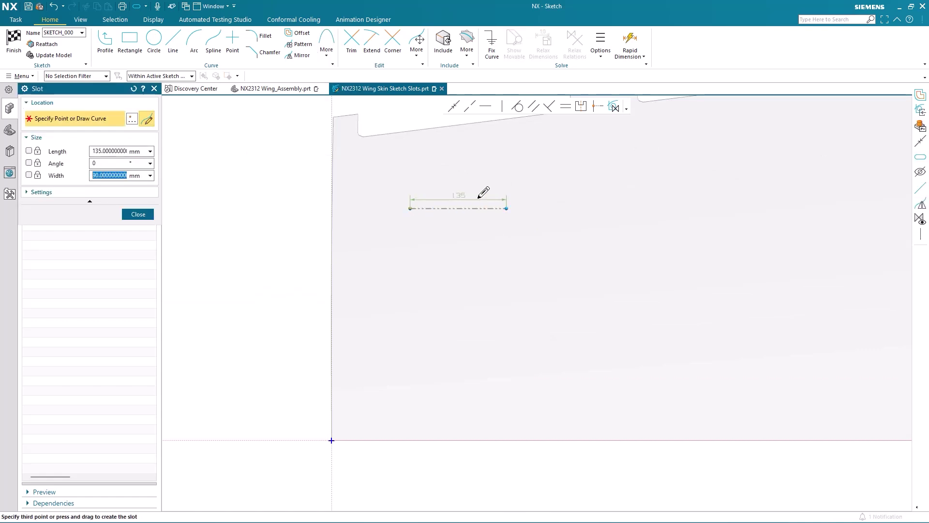
left_click(484, 173)
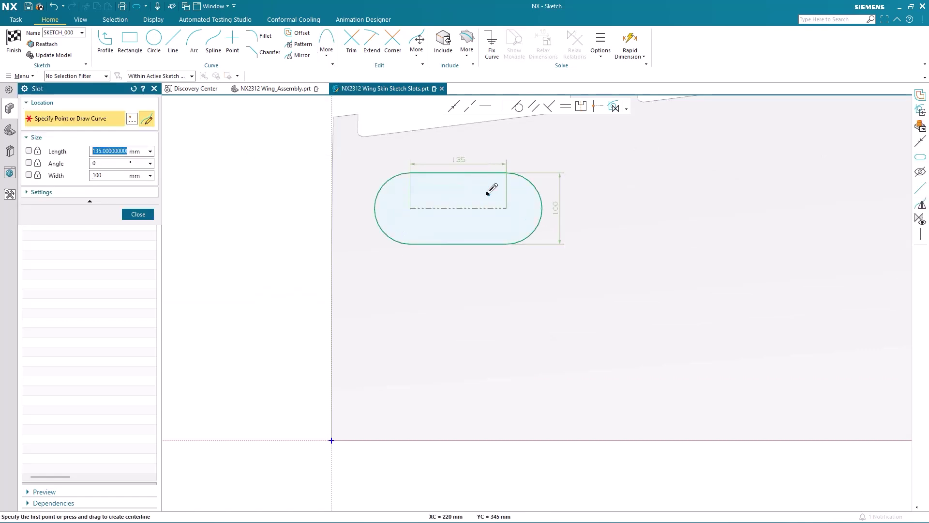
Draw a 365 × 90 mm slot lower down on the skin.
left_click(393, 372)
left_click(653, 372)
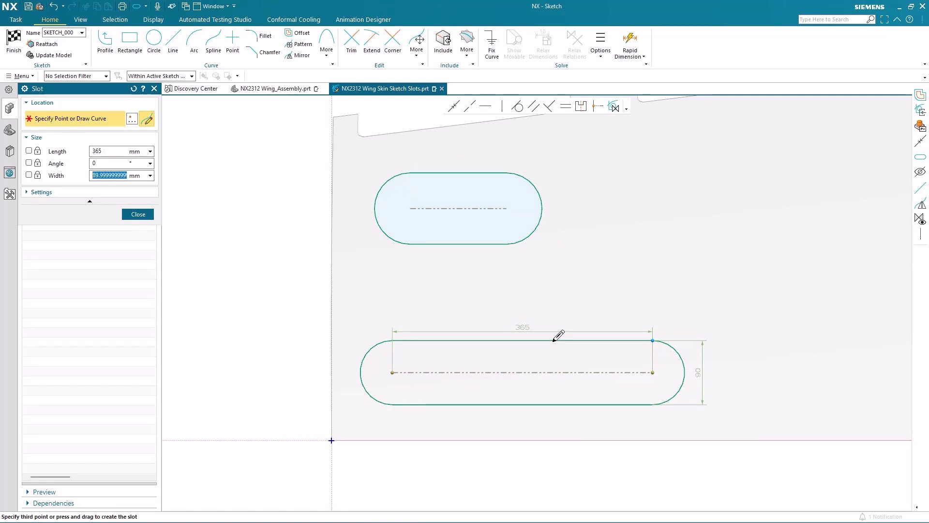
left_click(554, 341)
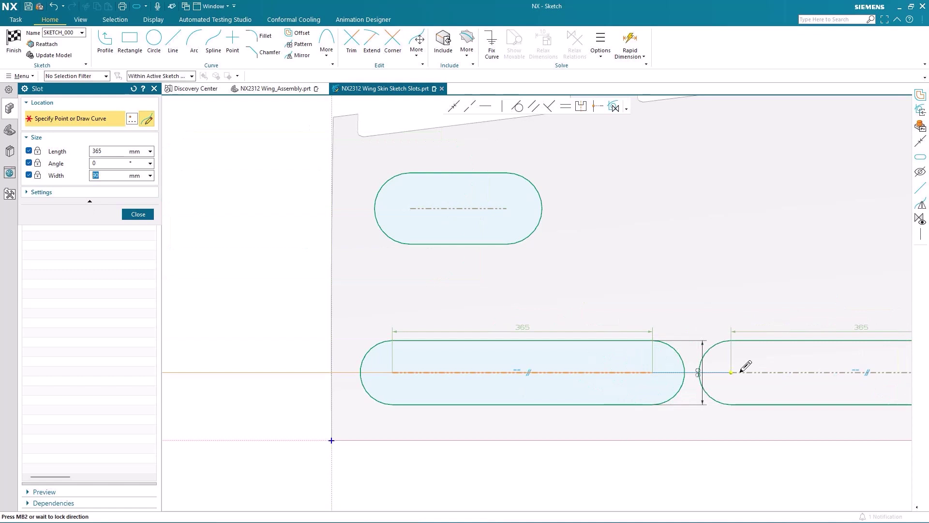
Add a matching 365 × 90 mm slot beside it and fix the lower slots 75 mm above the bottom edge.
left_click(808, 368)
scroll(726, 276, "down", 4)
middle_click(552, 263)
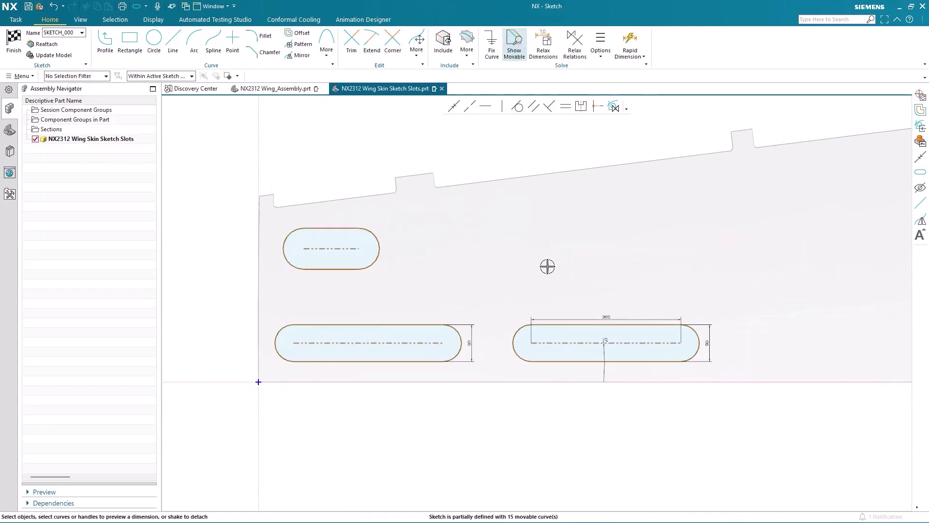
left_click_drag(400, 371, 405, 349)
left_click(447, 419)
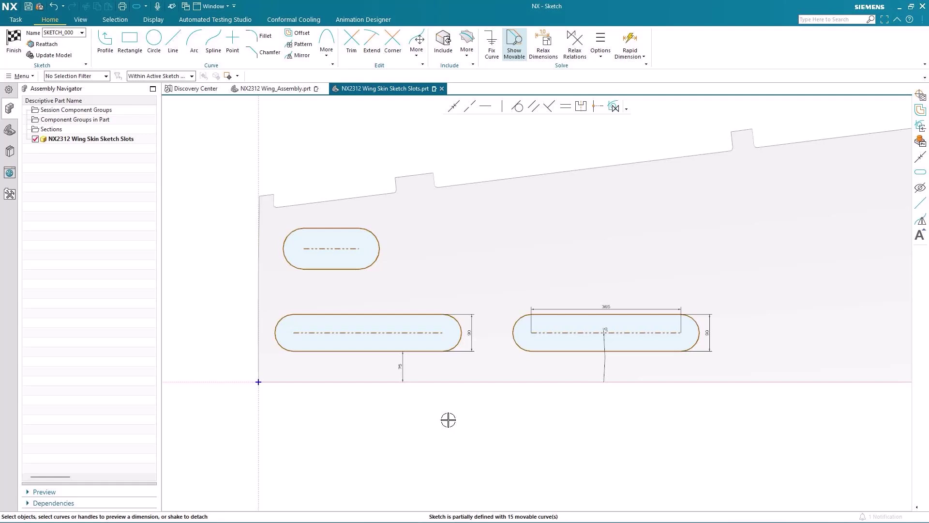
Draw a line between the two notch corners and convert it to a reference line.
left_click(174, 47)
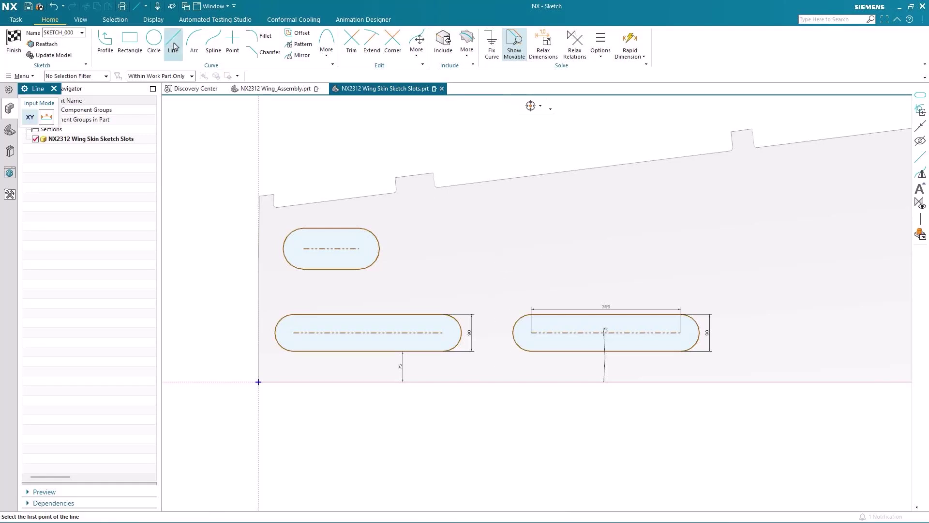
left_click(436, 187)
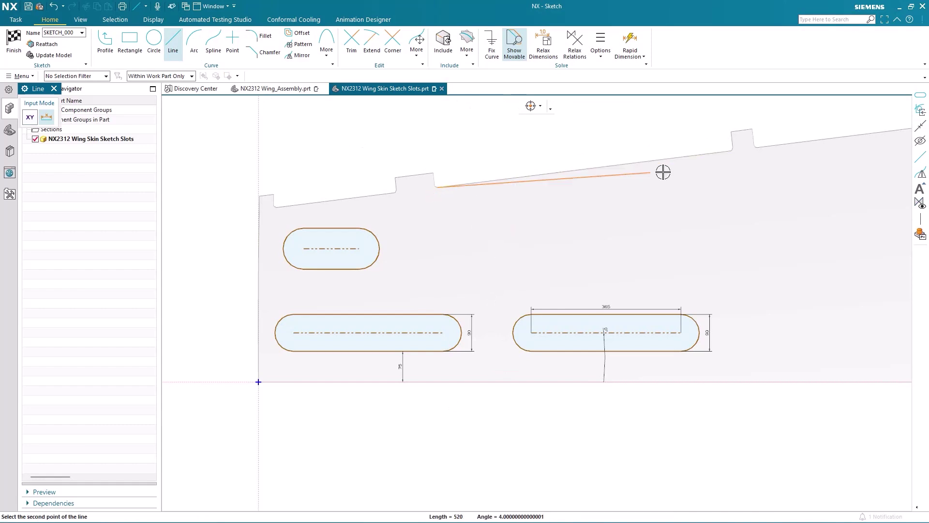
left_click(729, 152)
key("Escape")
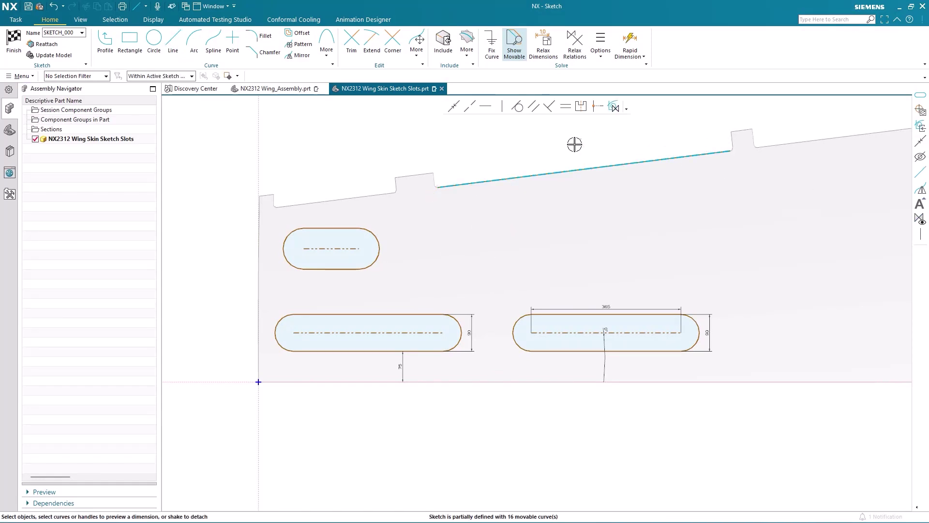
right_click(571, 174)
left_click(579, 160)
Place three 140 × 100 mm slots with locked length and angle along the reference line.
left_click(326, 42)
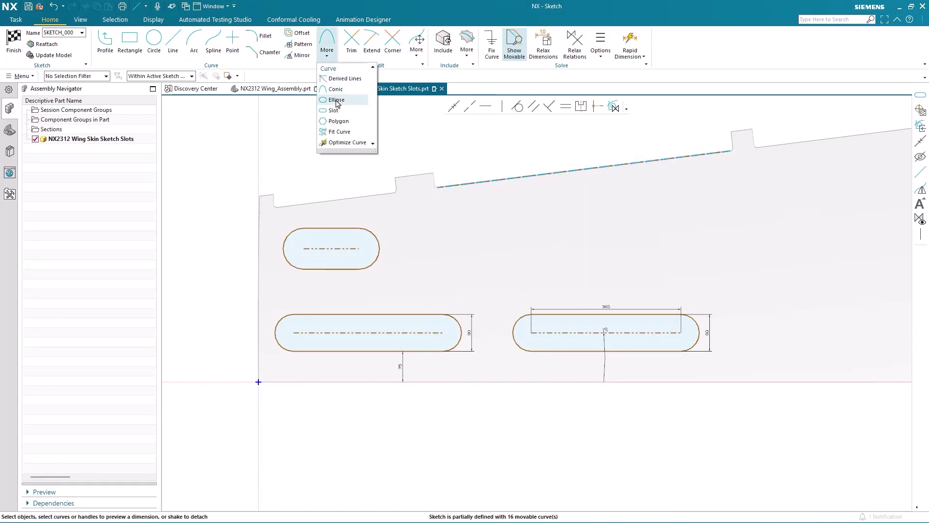
left_click(341, 112)
left_click(466, 219)
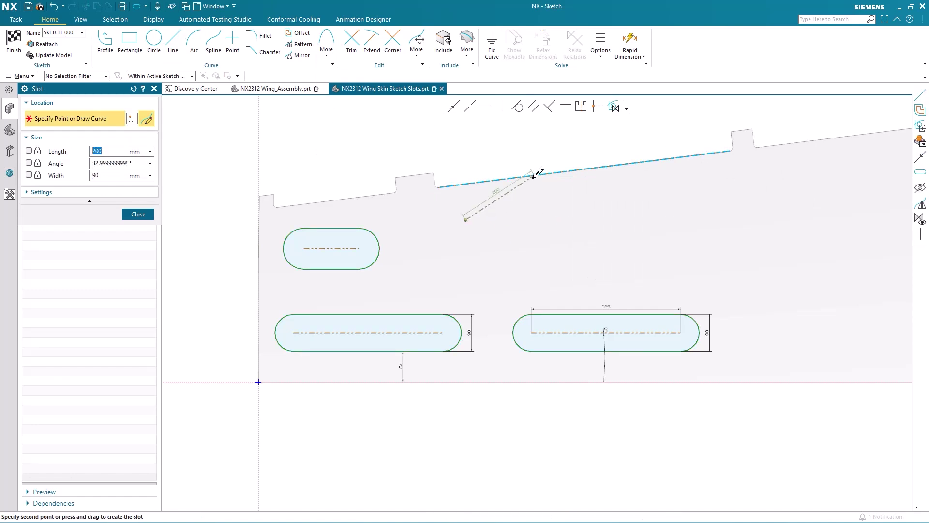
left_click(522, 212)
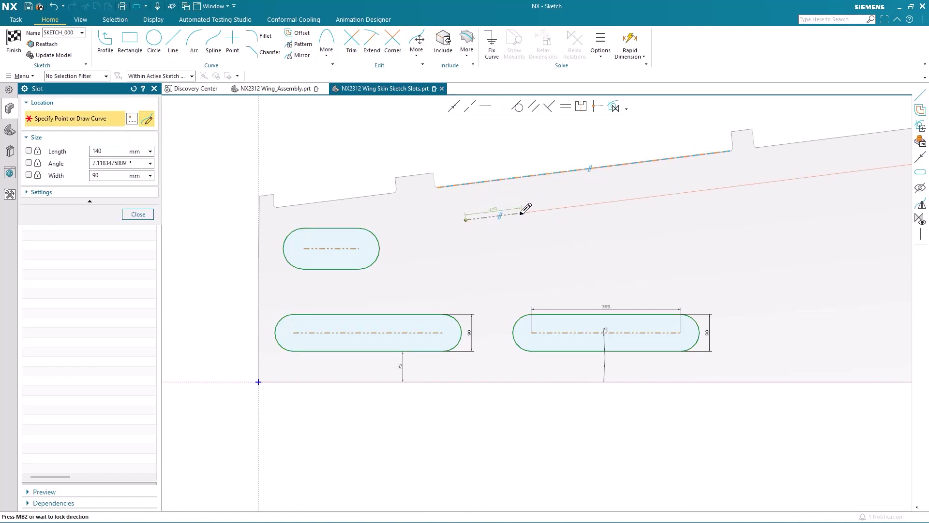
left_click(505, 191)
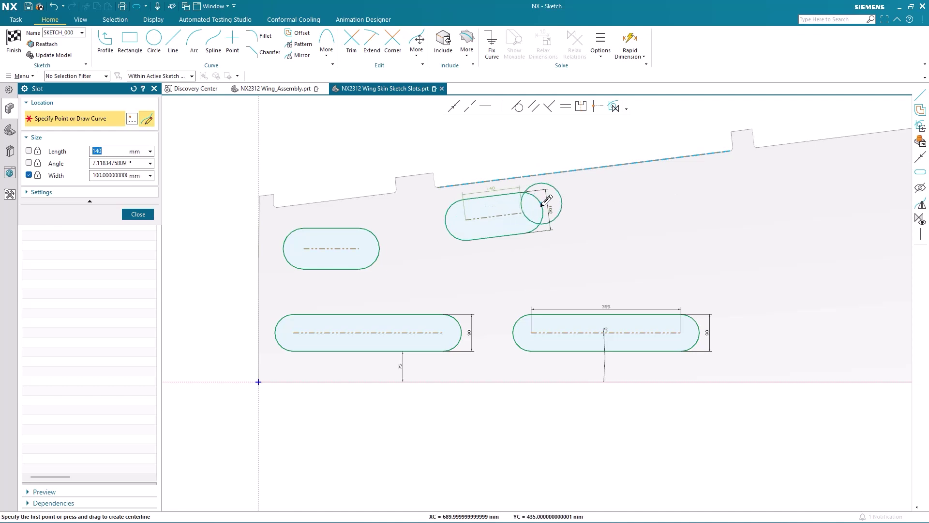
left_click(28, 150)
left_click(28, 163)
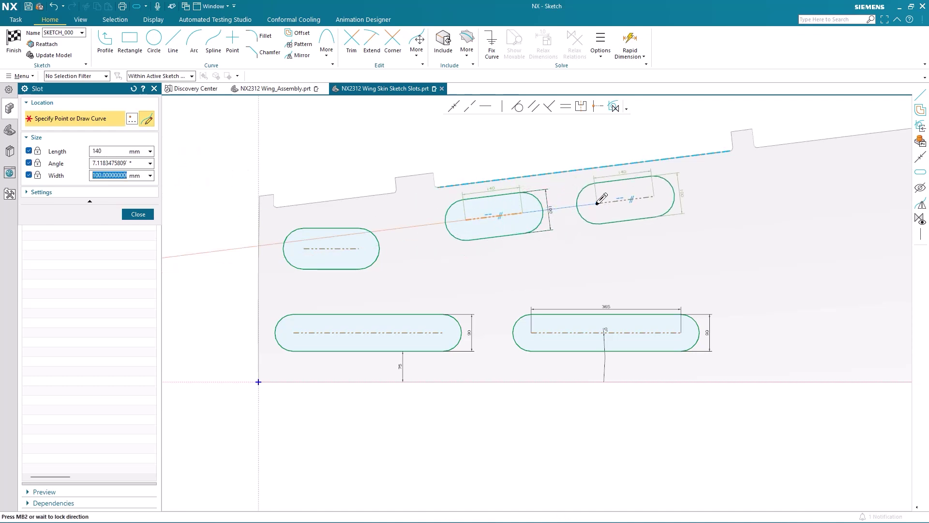
left_click(613, 199)
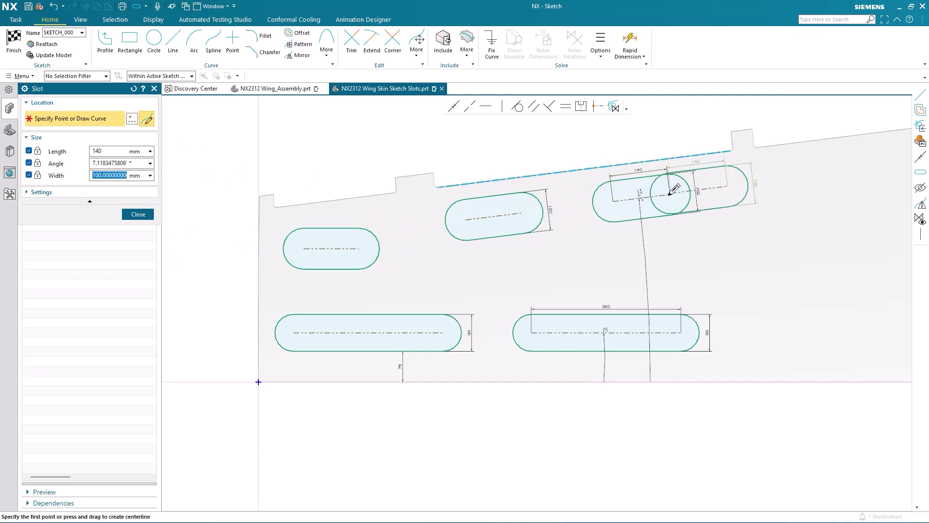
left_click(802, 177)
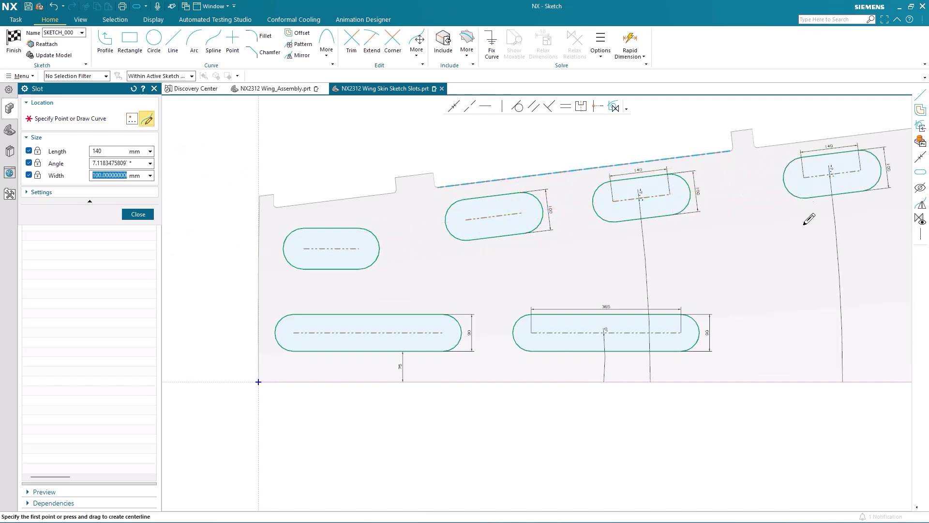
key("Escape")
Position the upper slot row 65 mm below the top edge.
left_click(493, 183)
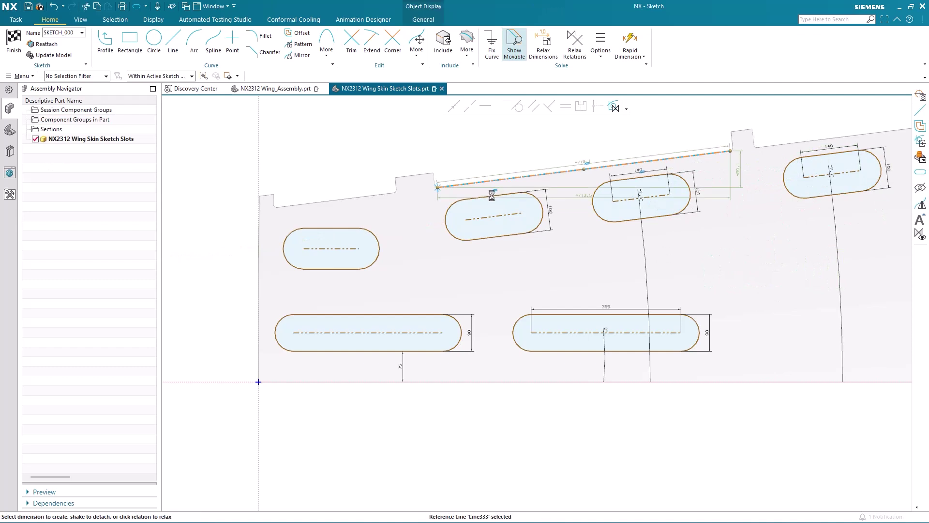
left_click_drag(492, 188, 491, 205)
type("65")
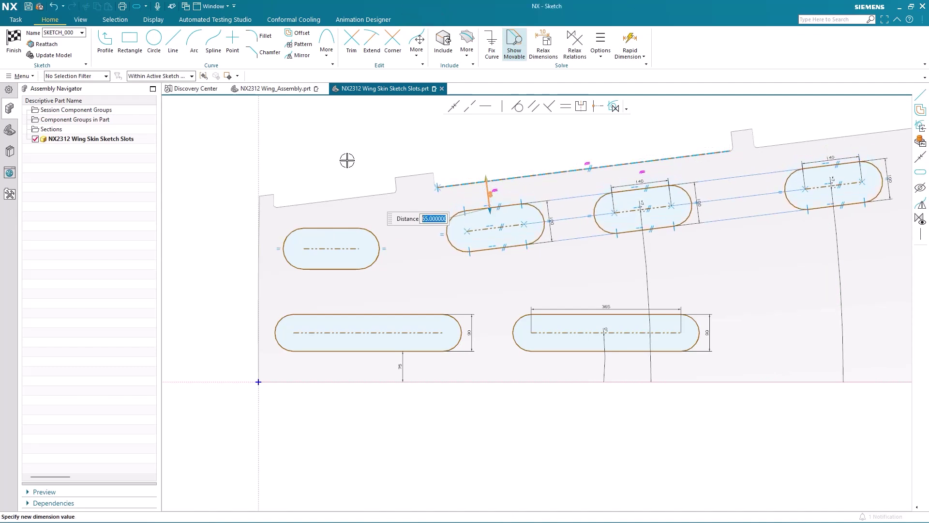
key("Return")
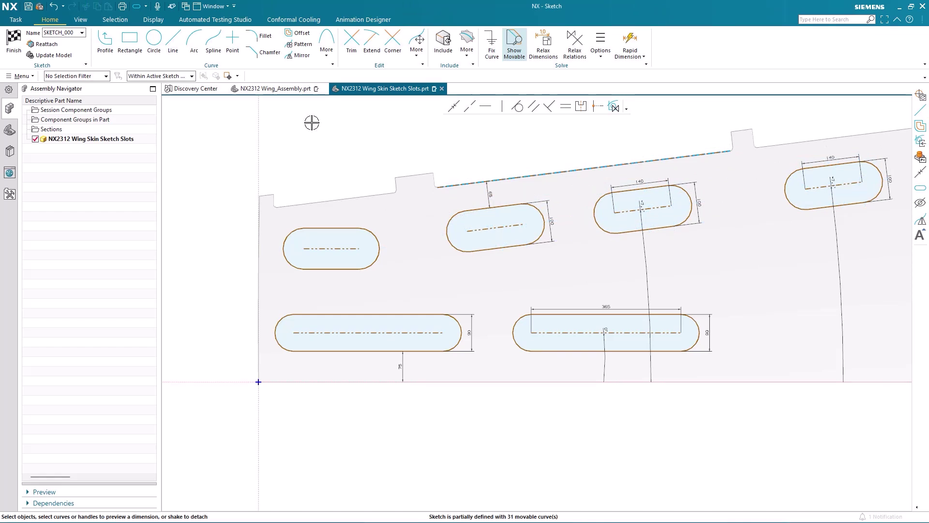
left_click(297, 33)
Offset all six slot loops by -15 mm into rings and finish the sketch.
left_click(361, 227)
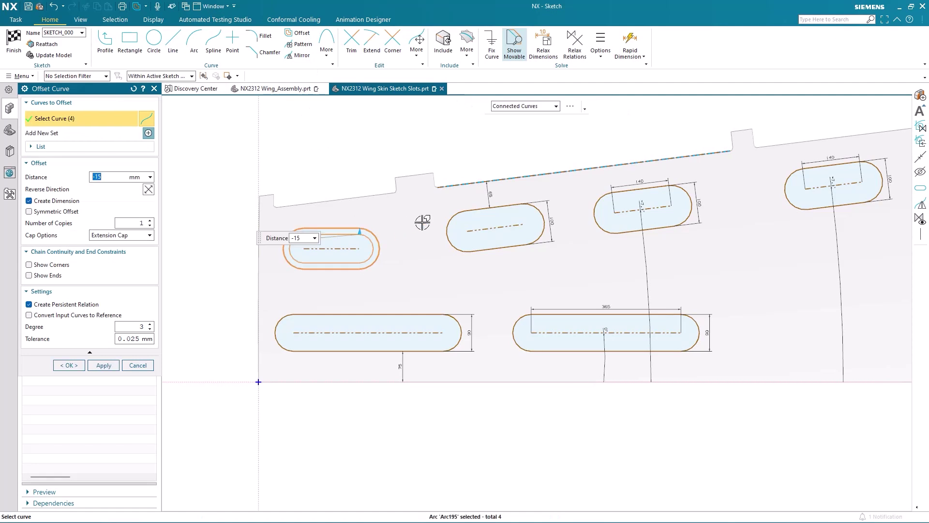
left_click(504, 205)
left_click(678, 188)
left_click(789, 178)
left_click(625, 313)
left_click(428, 314)
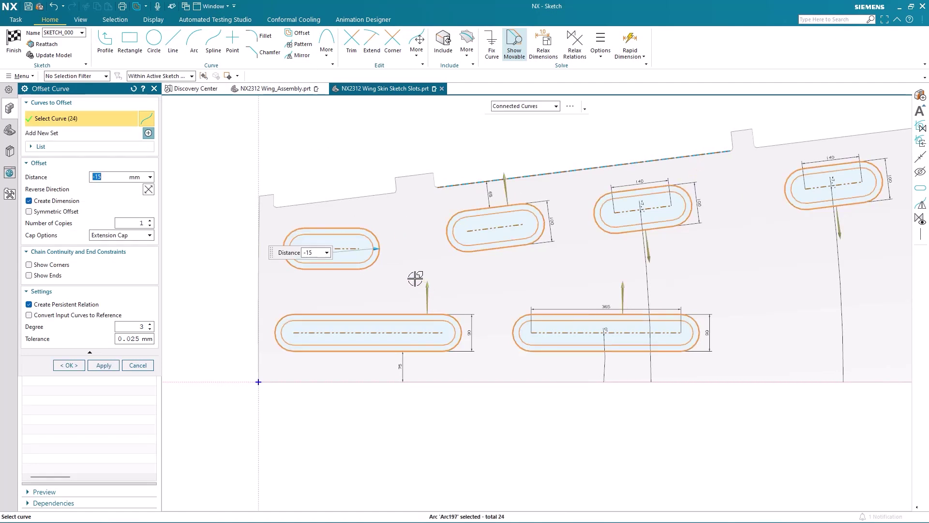
left_click(70, 365)
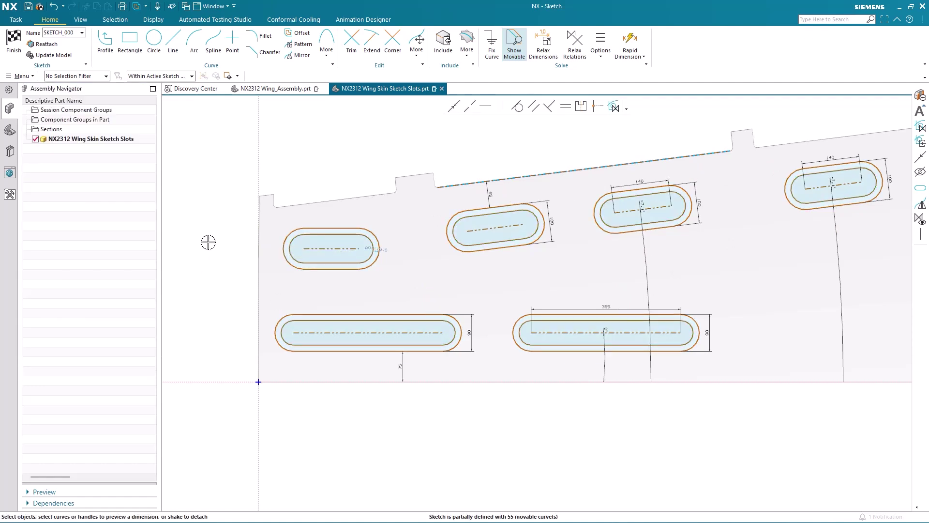
key("ctrl+q")
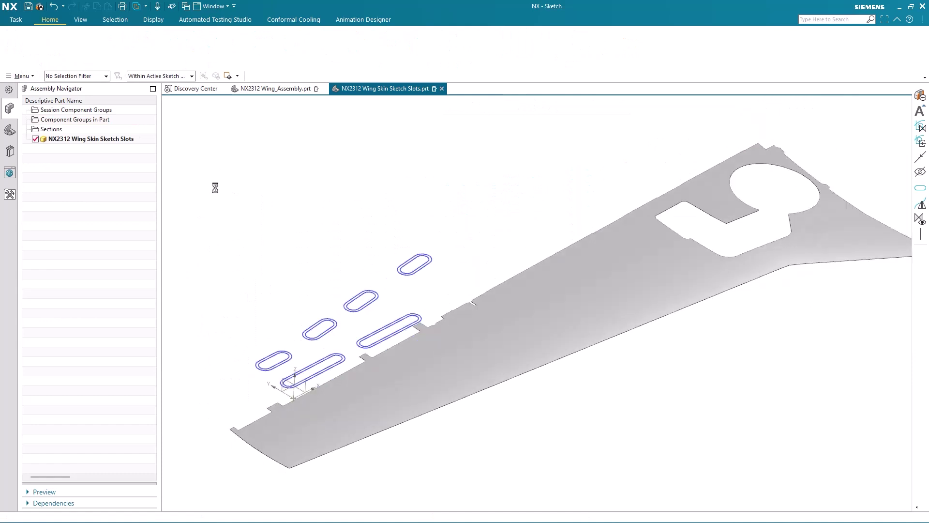
Project the sketch curves along the Z axis onto the wing skin face.
left_click(80, 20)
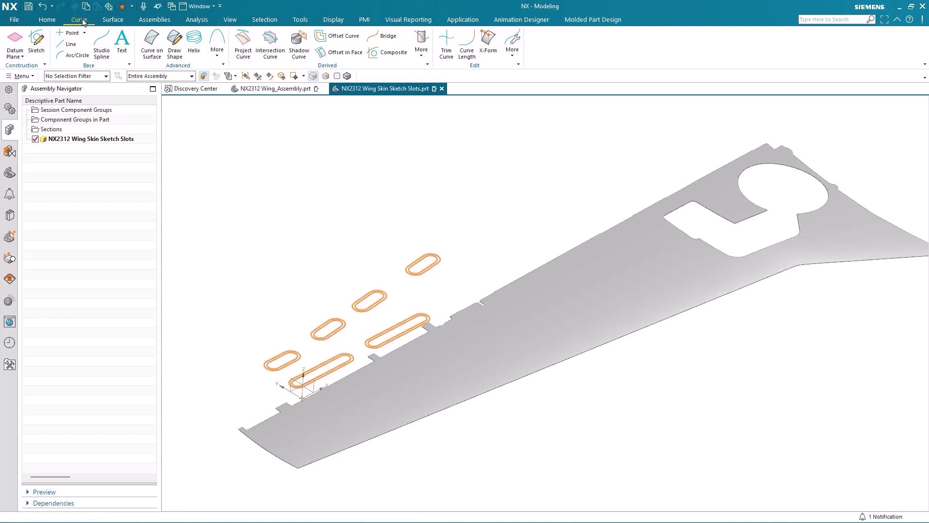
left_click(243, 43)
left_click(73, 153)
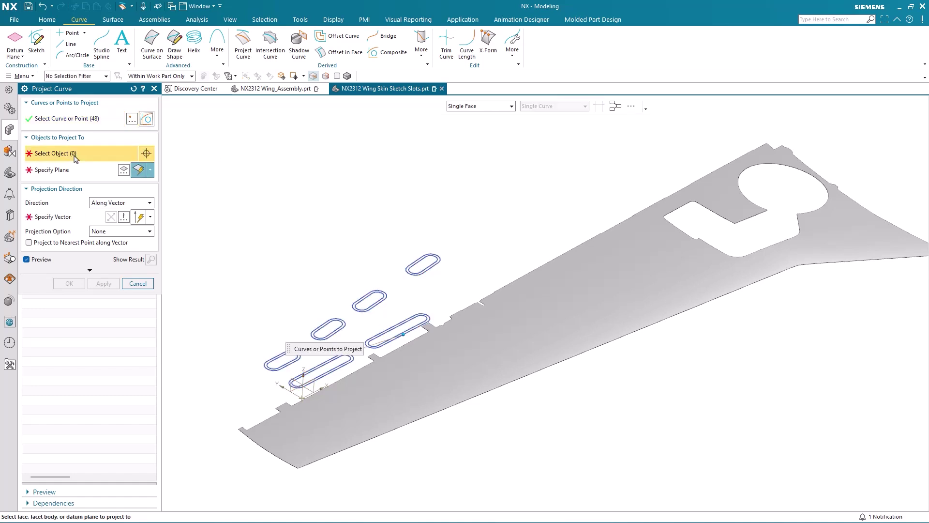
left_click(501, 343)
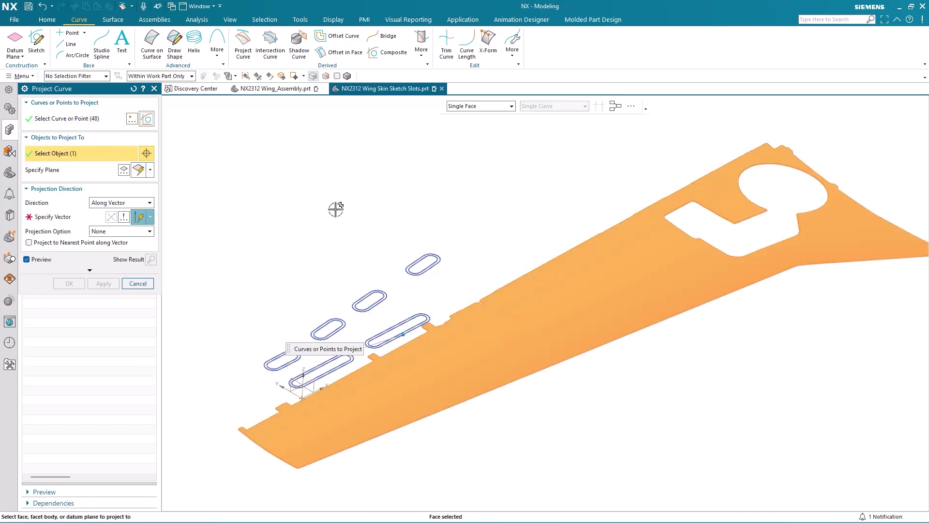
left_click(544, 320)
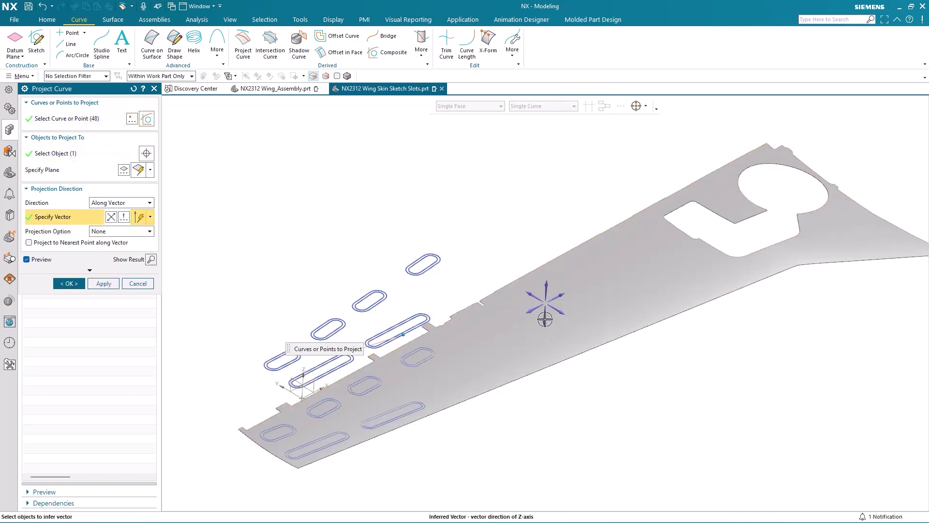
left_click(69, 284)
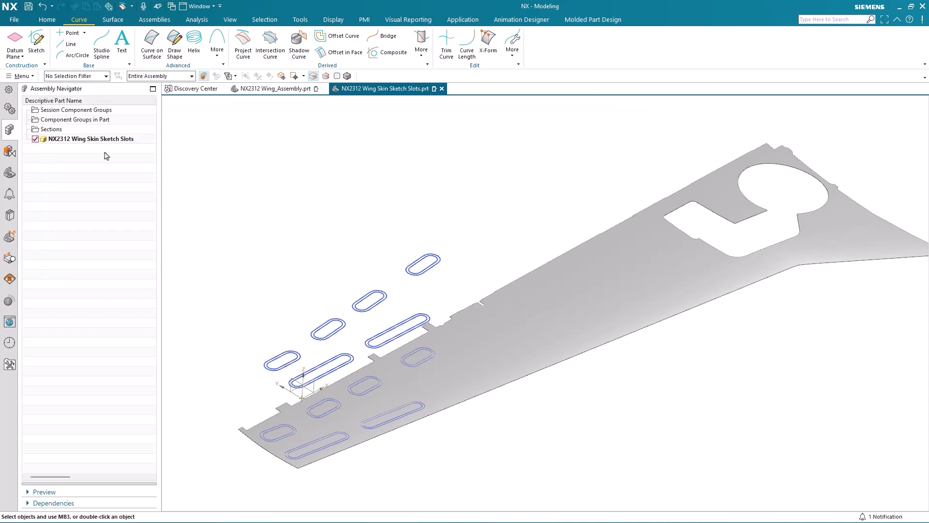
Hide Sketch (17) and Datum Coordinate System (2) in the Part Navigator.
left_click(44, 197)
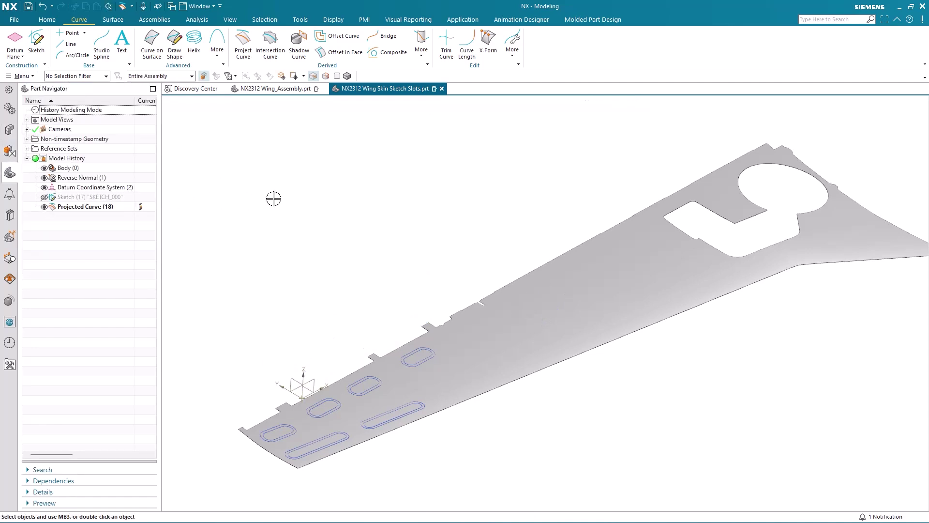
left_click(44, 187)
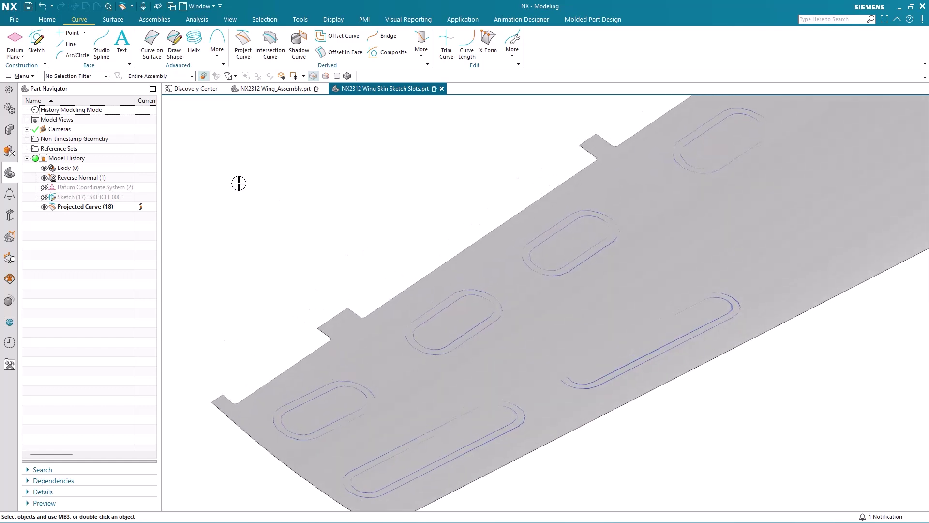
left_click(112, 21)
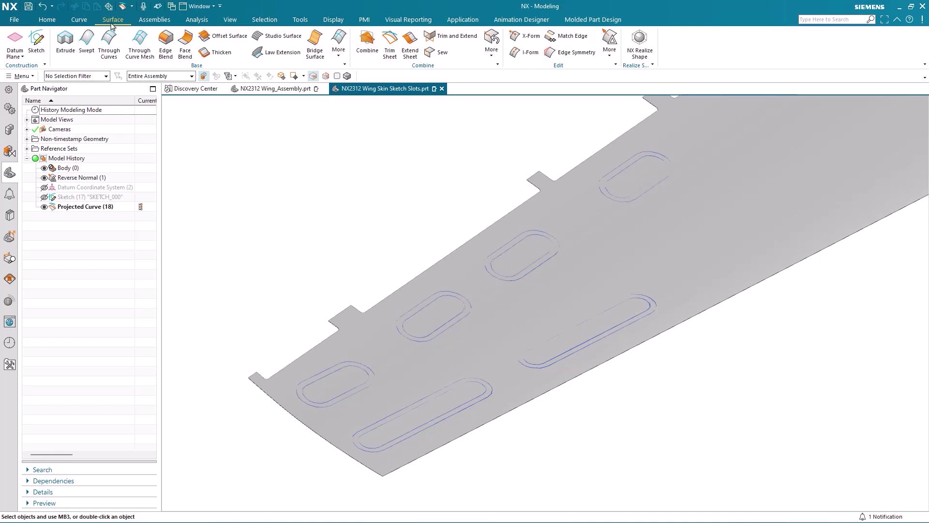
Thicken the wing skin face with Offset 1 at 2.2 mm and Offset 2 at 0.
left_click(215, 52)
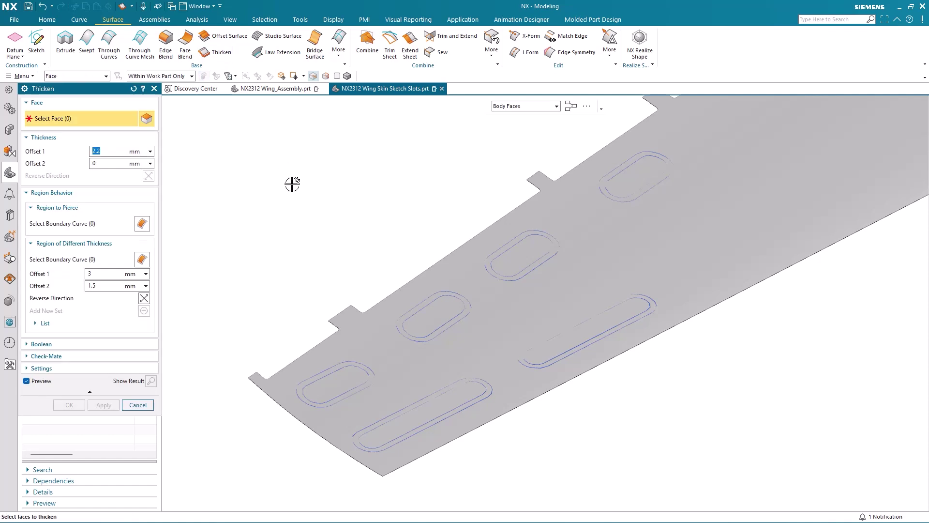
left_click(554, 285)
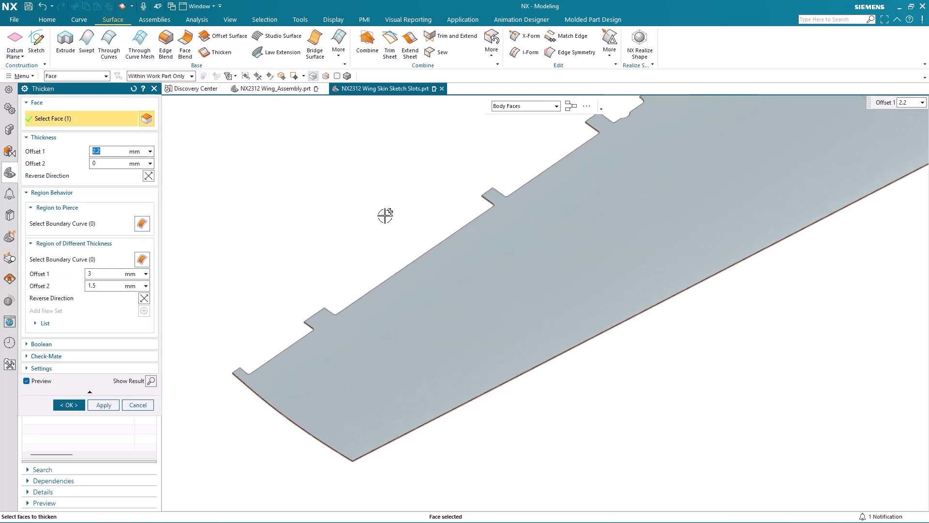
left_click(831, 115)
type("20")
key("Return")
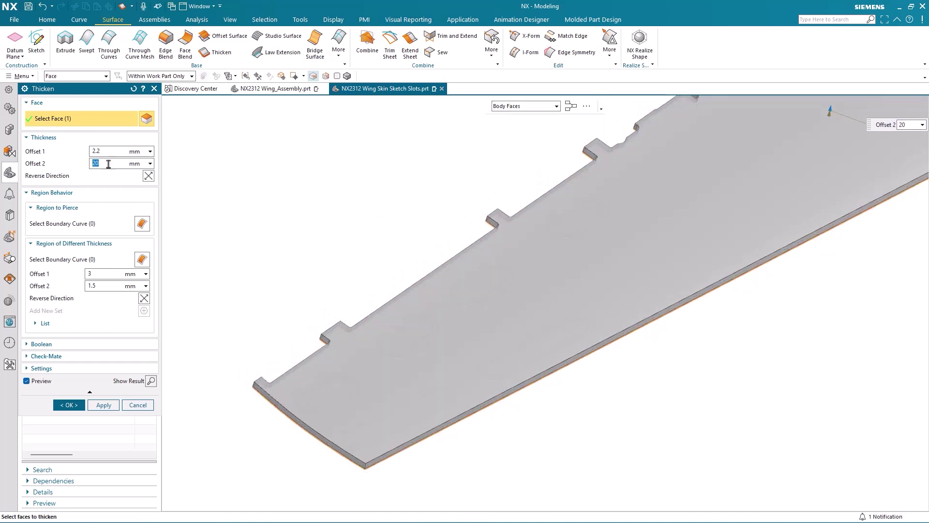
left_click(107, 165)
type("0")
key("Return")
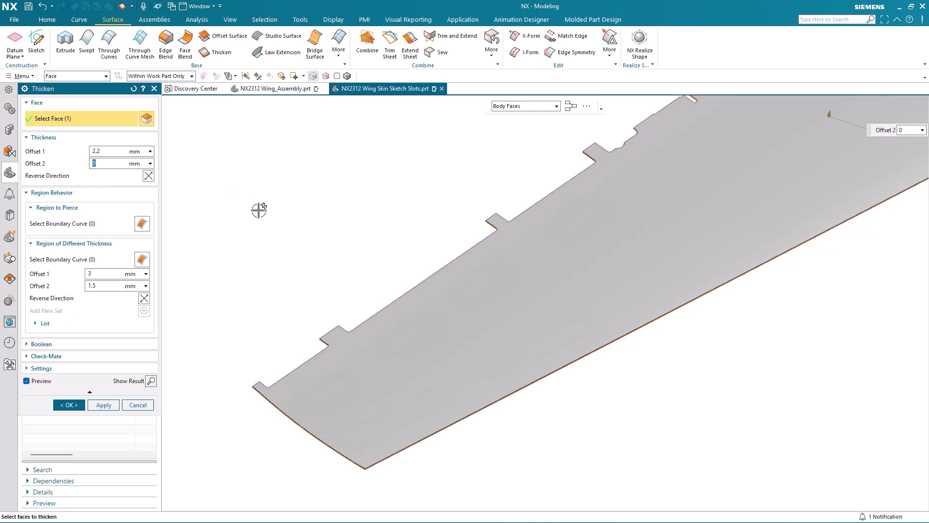
middle_click(257, 210)
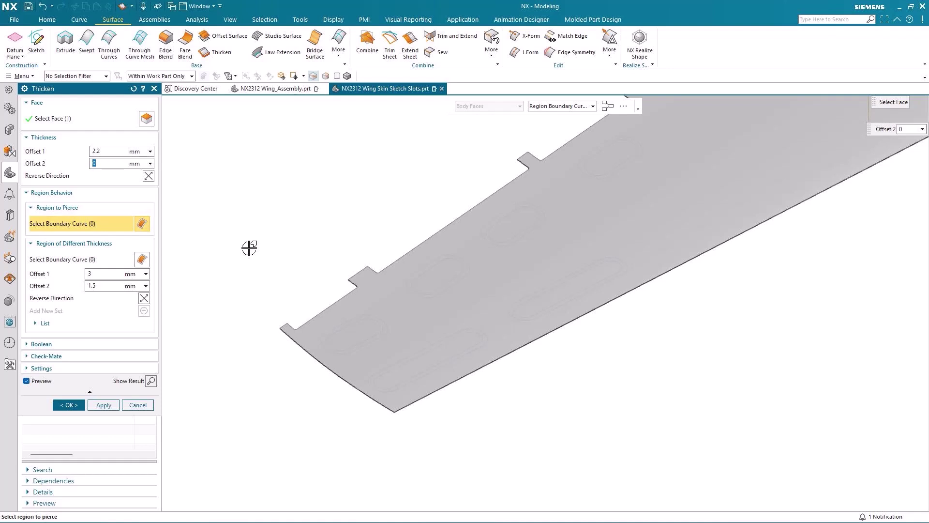
Select the inner slot boundary loops as regions to pierce through the skin.
scroll(305, 373, "up", 3)
left_click(317, 337)
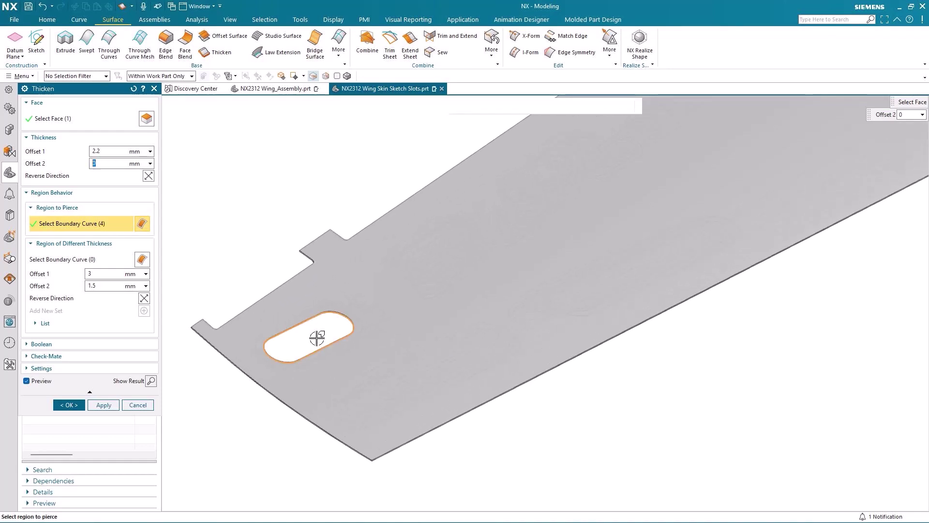
left_click(436, 249)
left_click(564, 166)
scroll(570, 187, "down", 2)
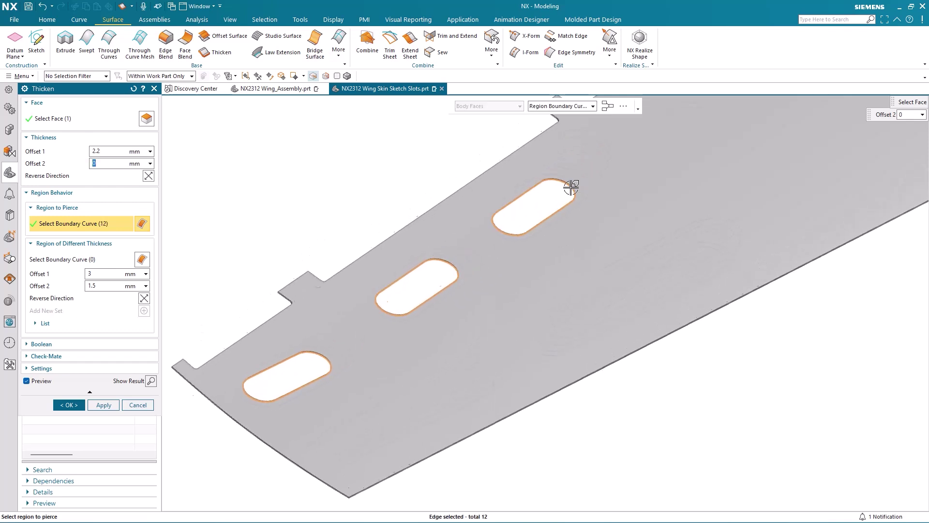
left_click(621, 161)
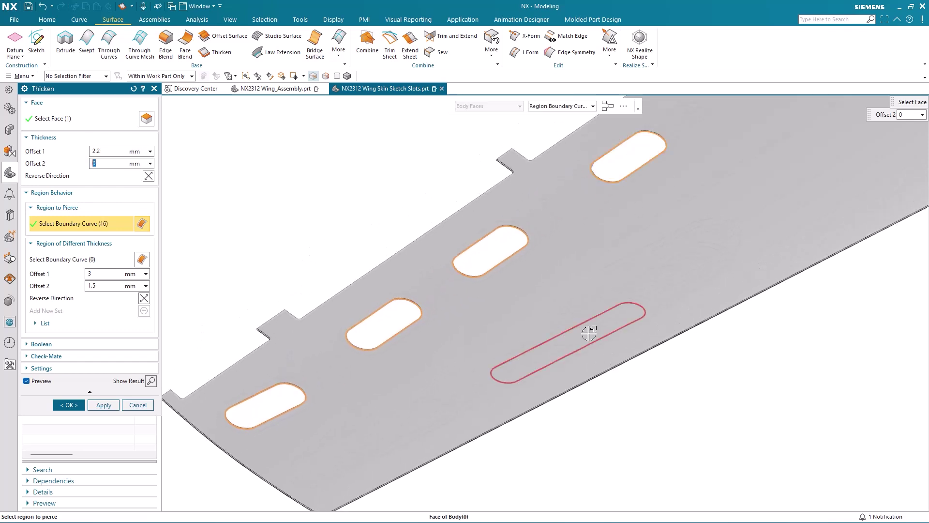
left_click(401, 424)
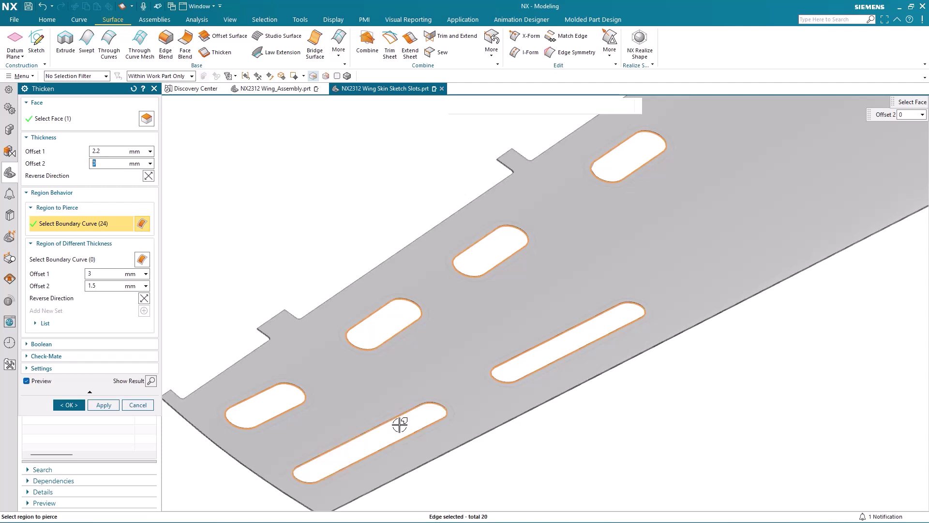
left_click(63, 260)
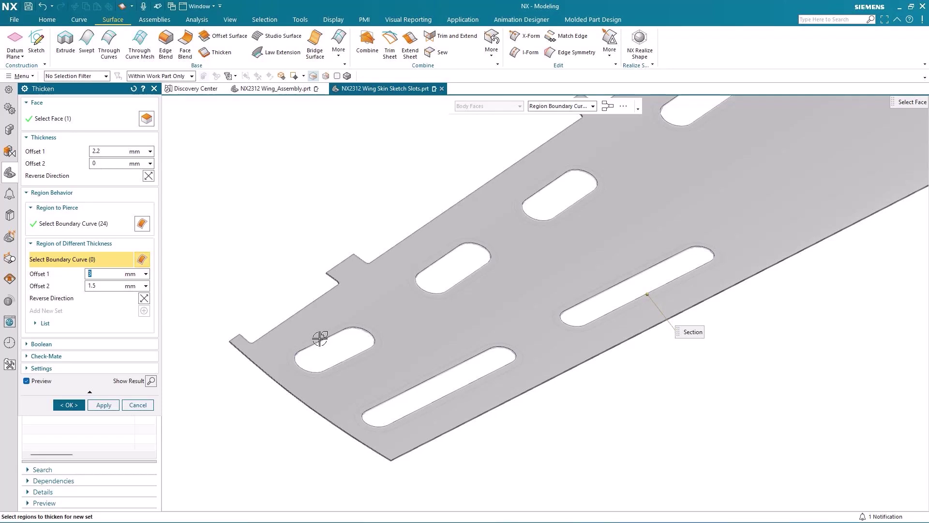
Make the six slot rings 3 mm / 1.5 mm thick, apply the Thicken, and hide the projected curves.
left_click(319, 338)
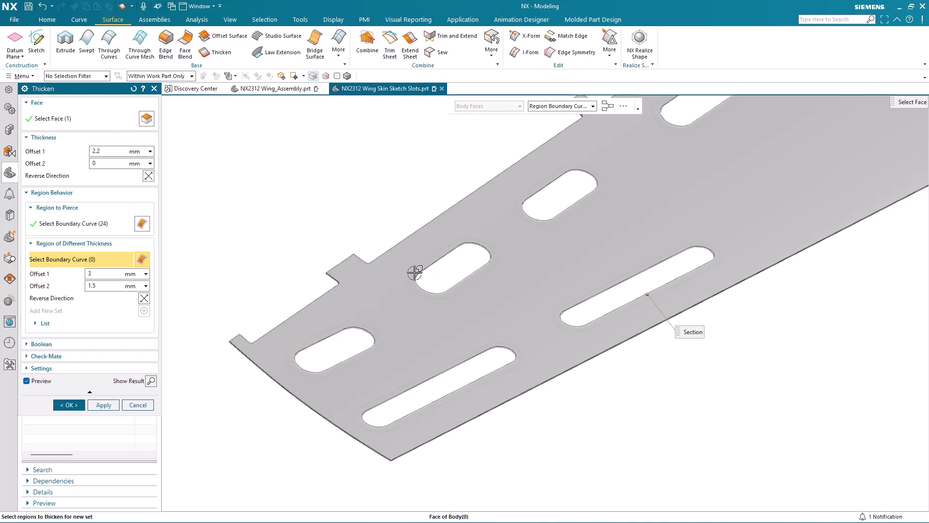
left_click(438, 256)
left_click(546, 183)
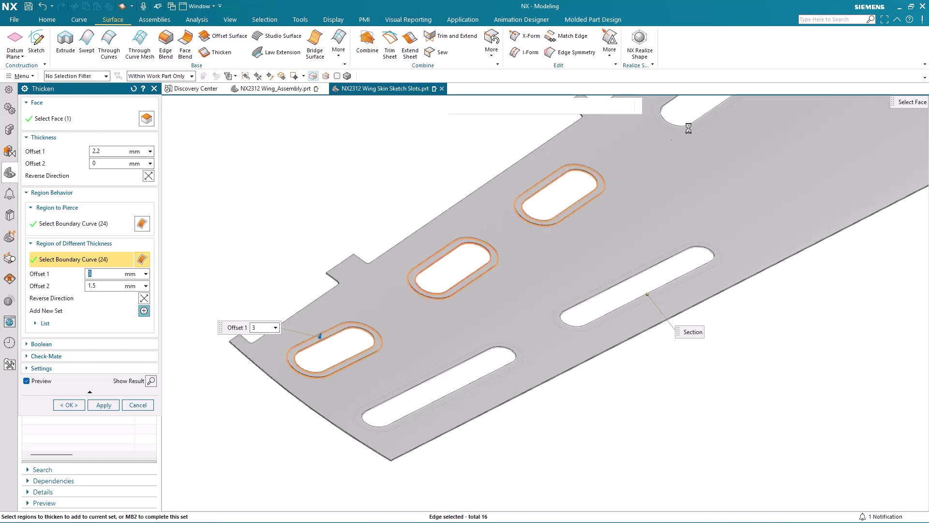
left_click(689, 127)
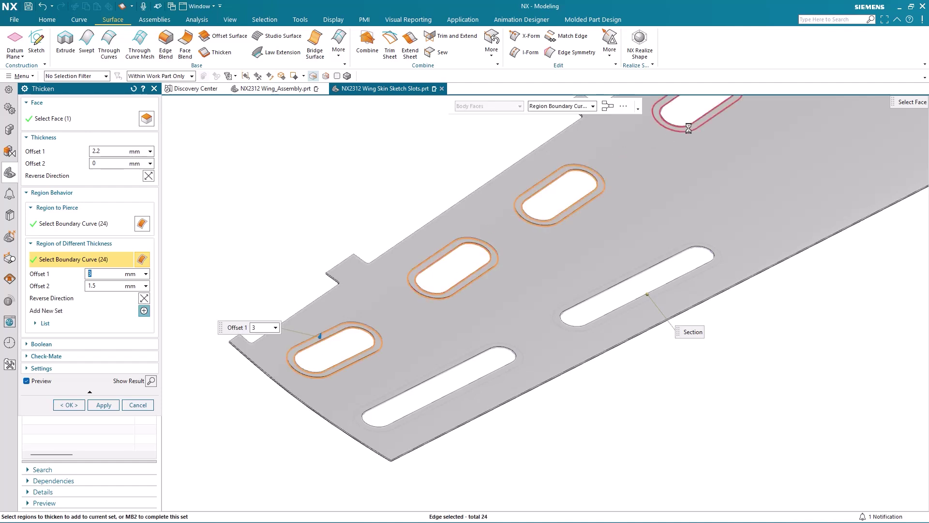
left_click(587, 293)
left_click(451, 367)
middle_click_drag(272, 255, 189, 393)
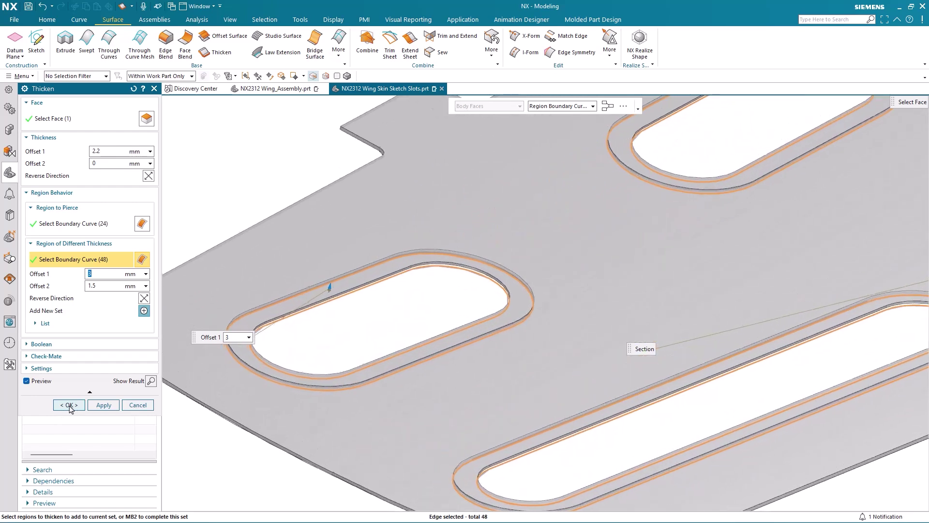
left_click(69, 405)
left_click(418, 308)
left_click(400, 307)
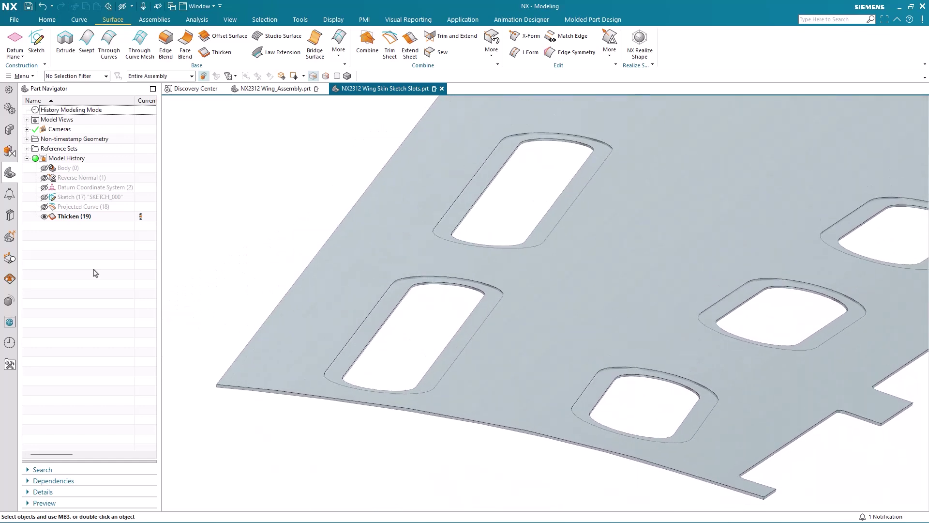
Orbit the view to see the whole thickened skin with its six ringed slots.
middle_click_drag(282, 216, 292, 215)
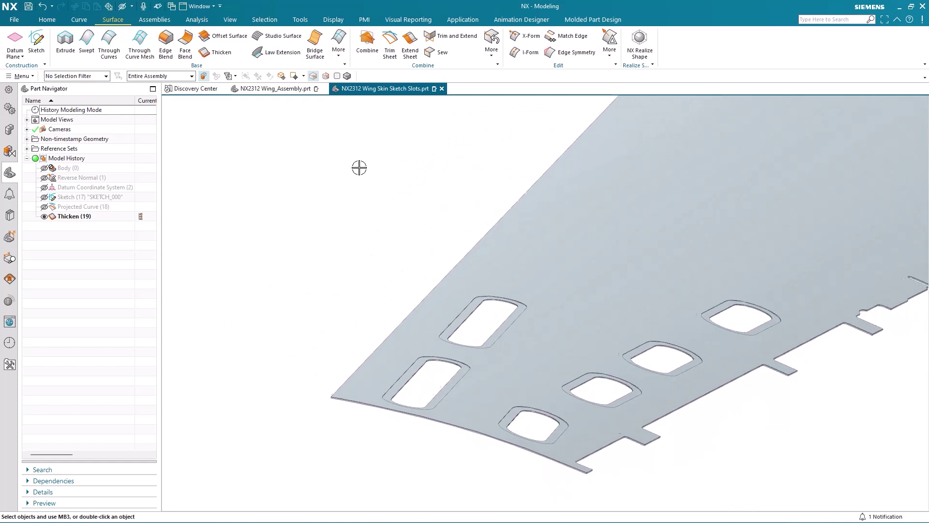
left_click(47, 20)
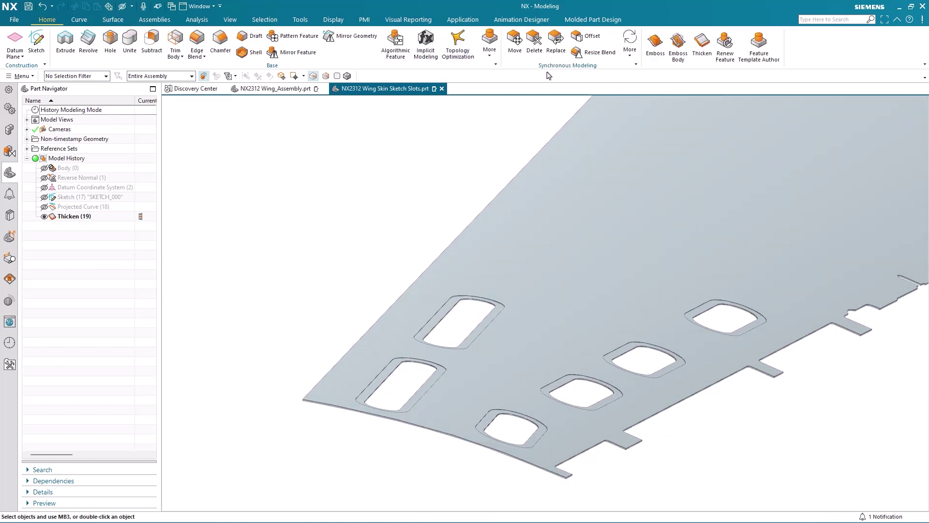
Start an Offset Region and select all 48 slot-ring faces using similar faces with tangent faces.
left_click(585, 39)
scroll(256, 193, "up", 4)
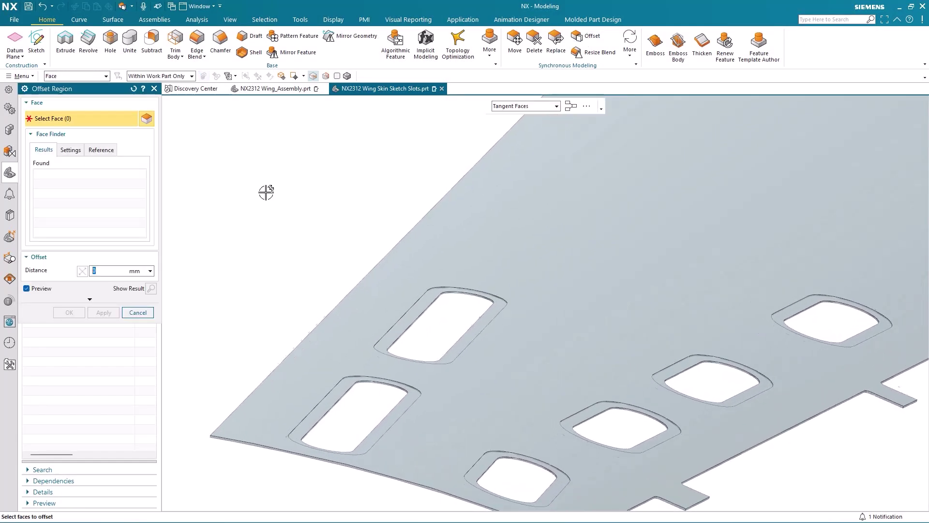
scroll(277, 161, "up", 2)
left_click(265, 19)
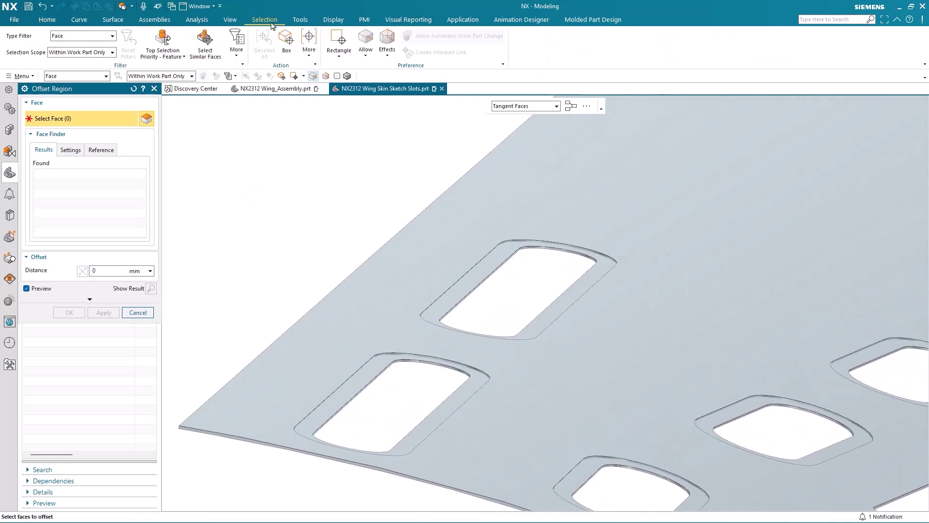
left_click(194, 59)
left_click(510, 108)
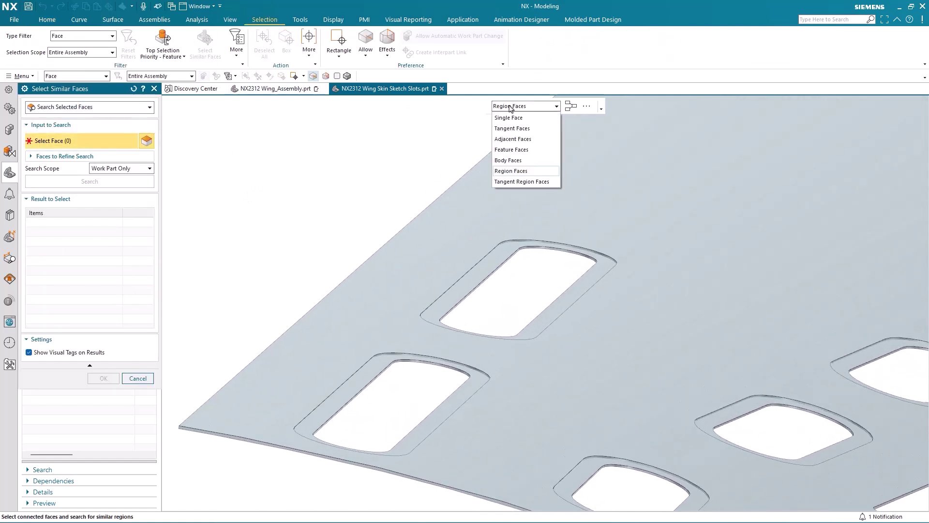
left_click(512, 128)
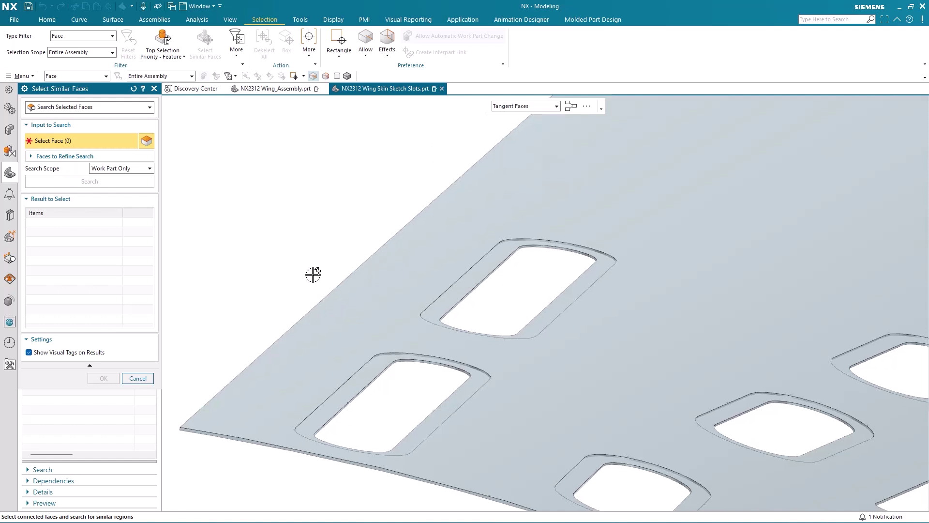
scroll(353, 252, "up", 3)
left_click(404, 238)
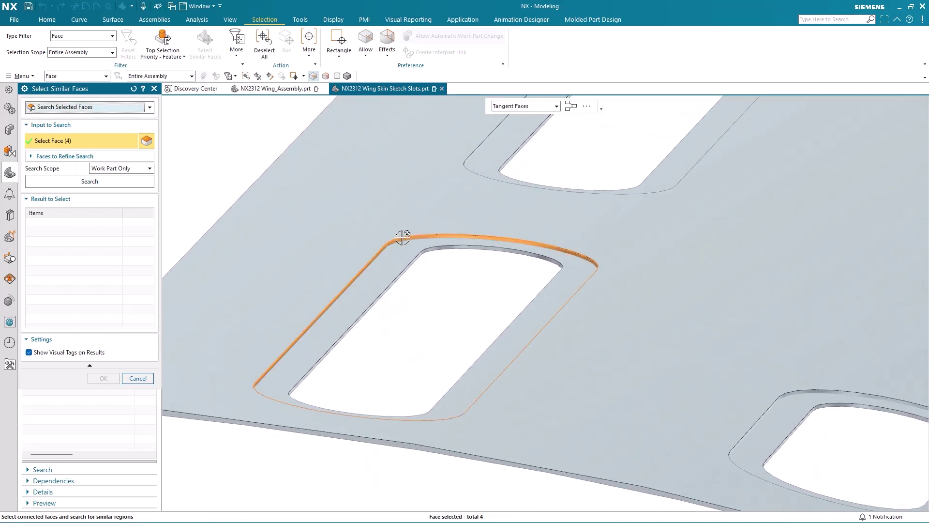
scroll(230, 179, "down", 3)
scroll(229, 179, "down", 5)
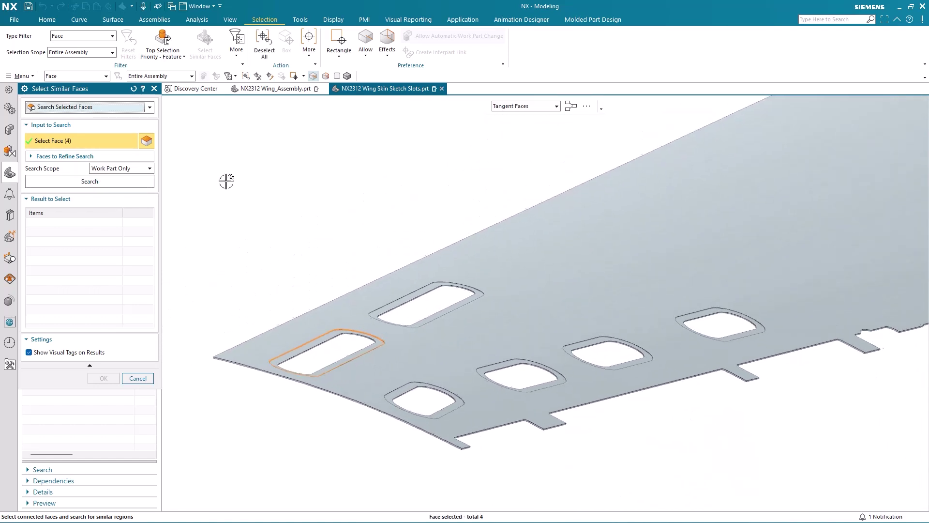
left_click(112, 183)
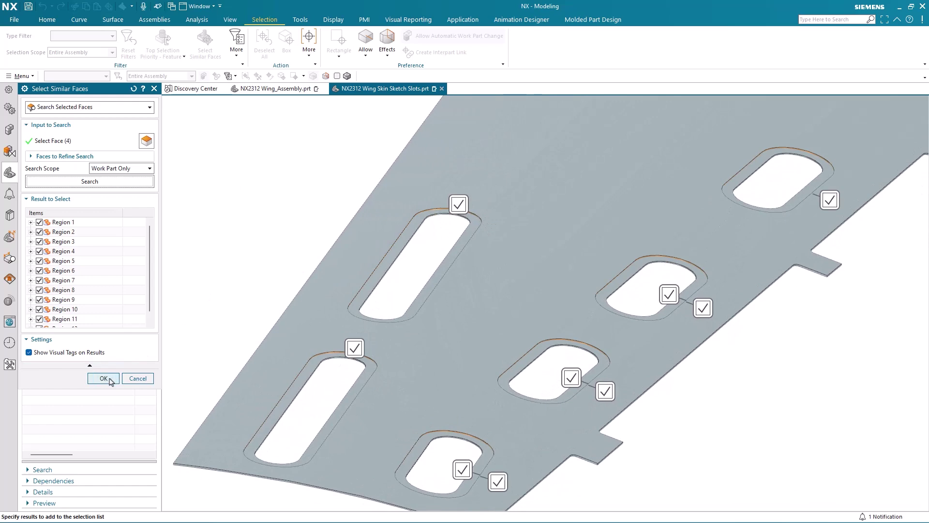
left_click(109, 379)
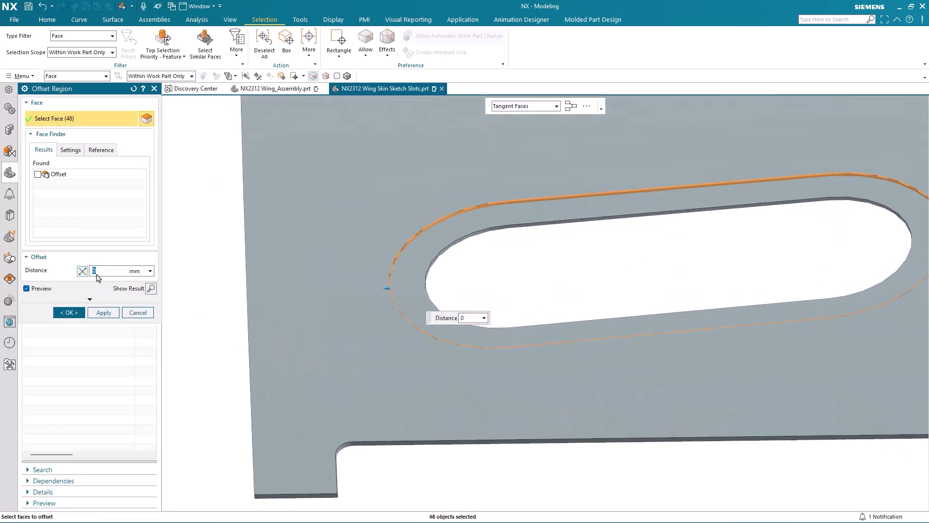
Offset the 48 selected ring faces by 1.5 mm and view the skin obliquely.
type("1.5")
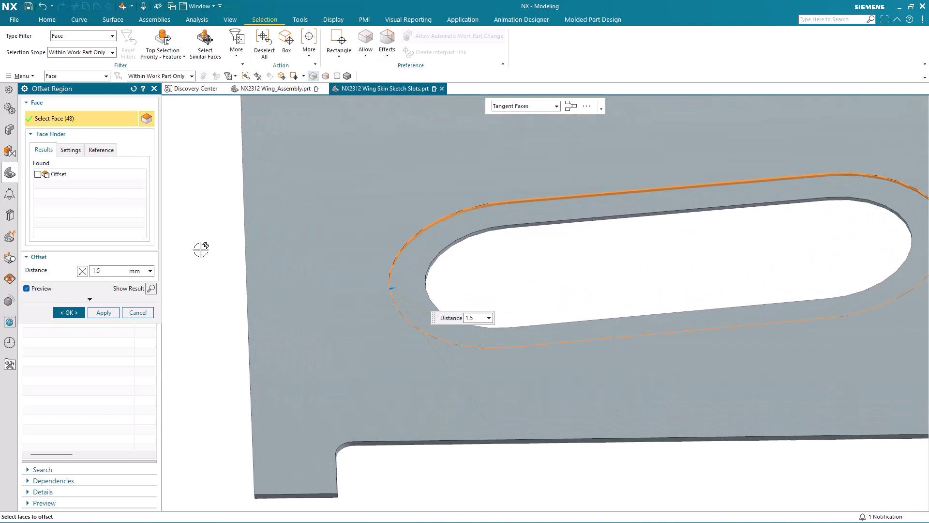
key("Return")
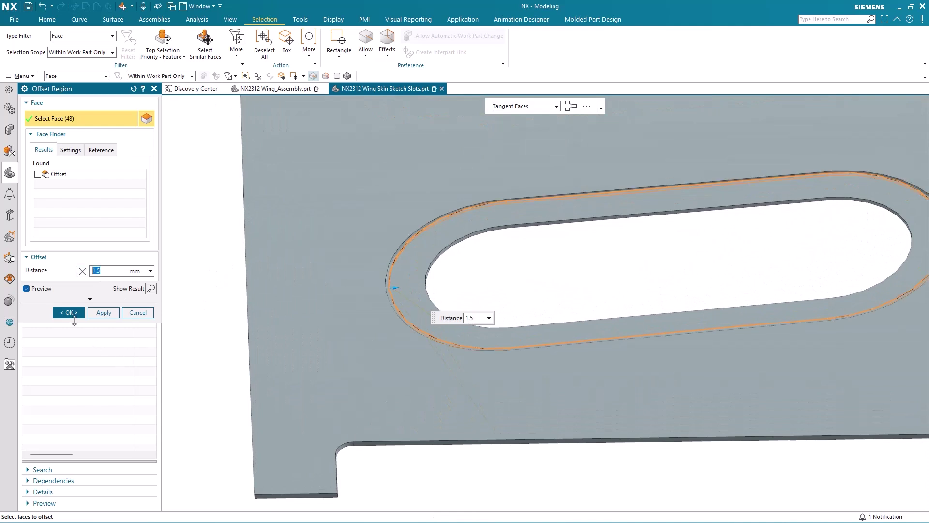
left_click(69, 313)
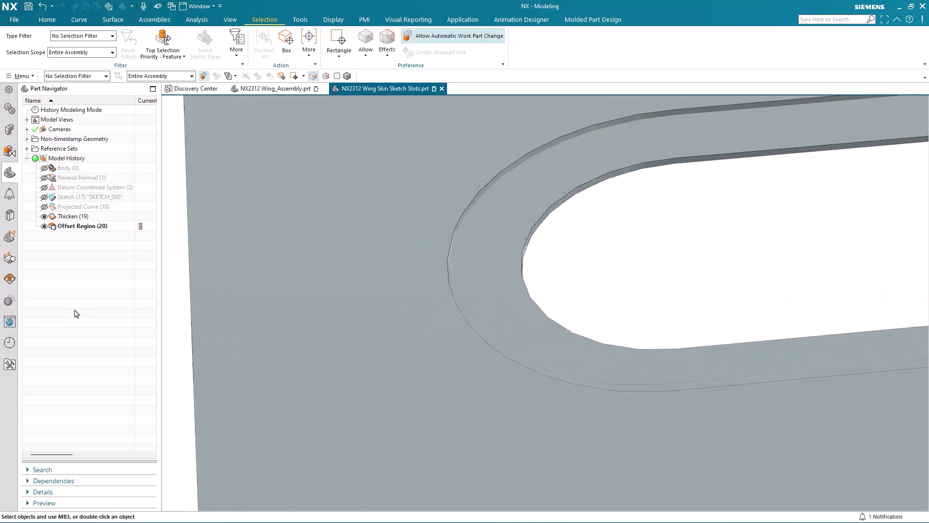
scroll(186, 291, "down", 5)
scroll(204, 285, "down", 3)
middle_click_drag(201, 284, 387, 186)
left_click(9, 150)
Create Section 1 with its plane moved through a slot, exposing the skin and ring thickness.
right_click(46, 160)
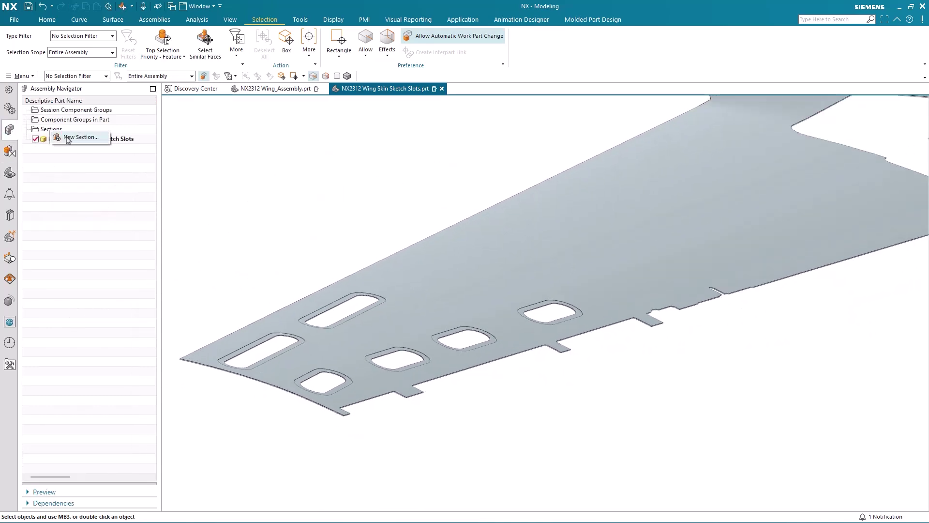
left_click(68, 192)
left_click(28, 380)
middle_click_drag(585, 353, 517, 319)
left_click_drag(517, 318, 376, 357)
scroll(354, 310, "down", 6)
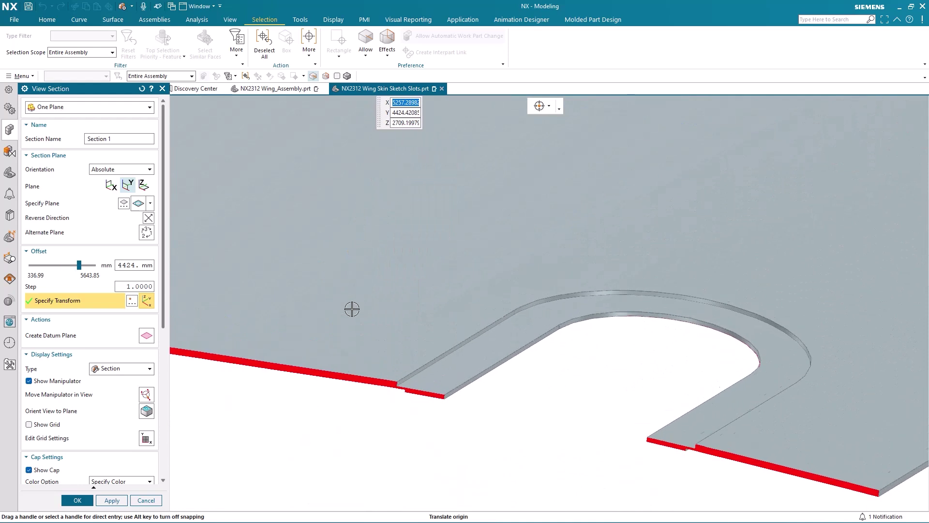
scroll(487, 413, "down", 1)
scroll(487, 413, "down", 5)
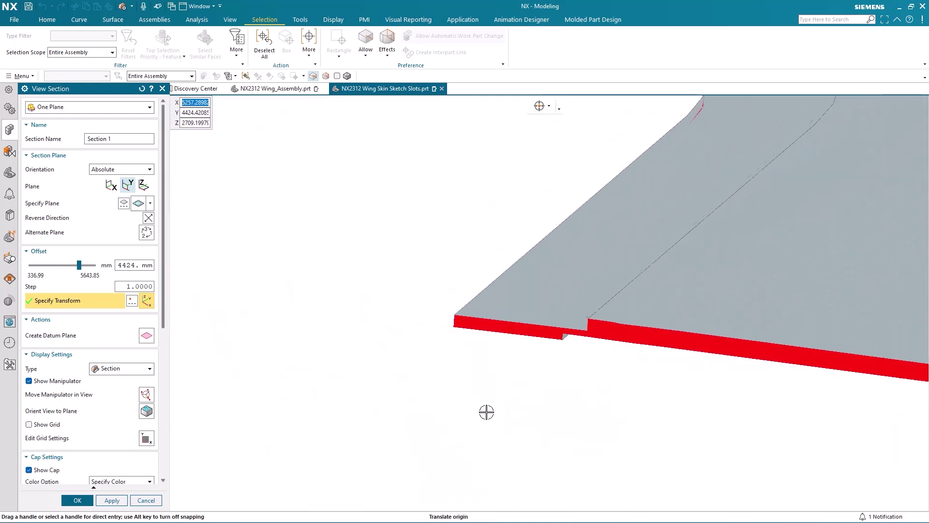
scroll(486, 412, "up", 5)
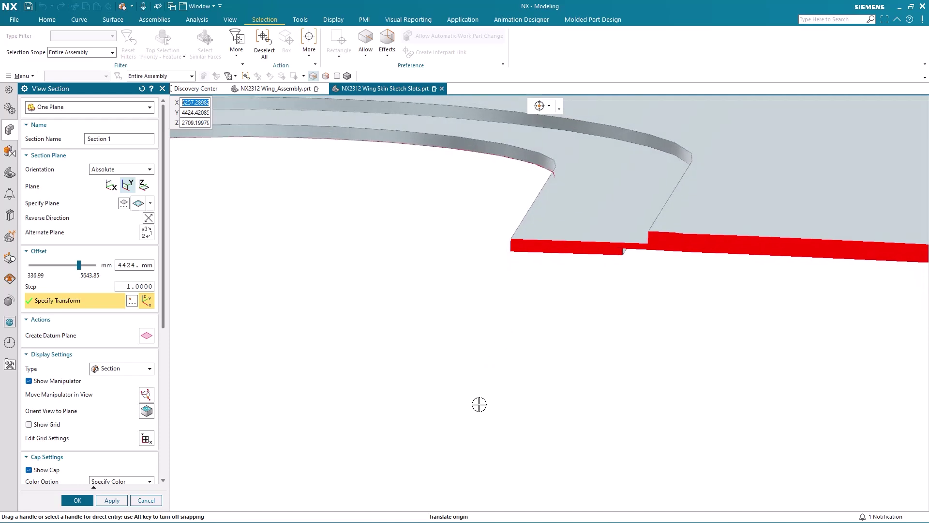
left_click(78, 501)
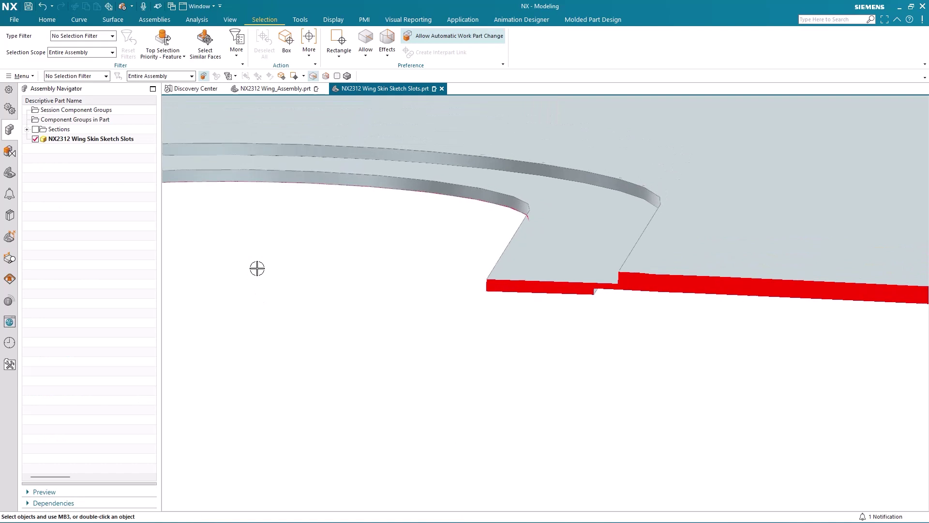
left_click(9, 172)
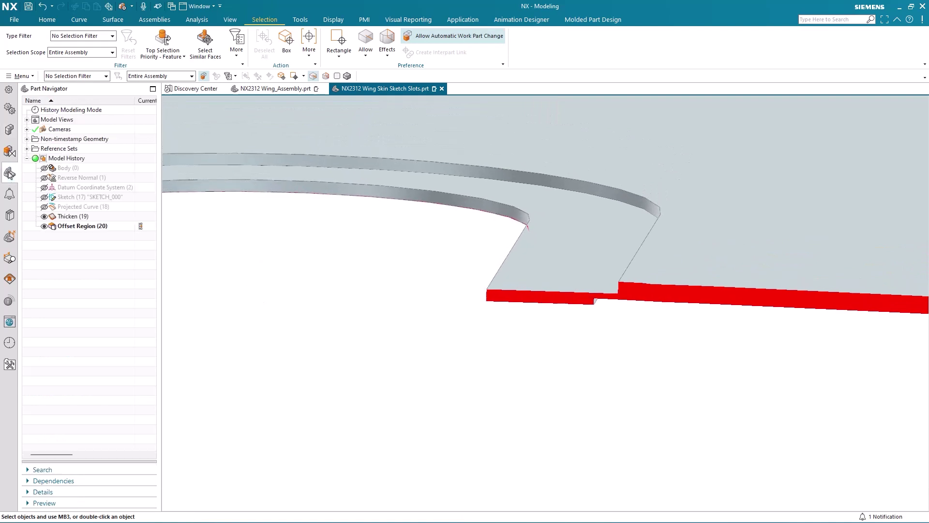
Edit Thicken (19) so the rings' second offset becomes 1 mm.
double_click(87, 217)
left_click(99, 285)
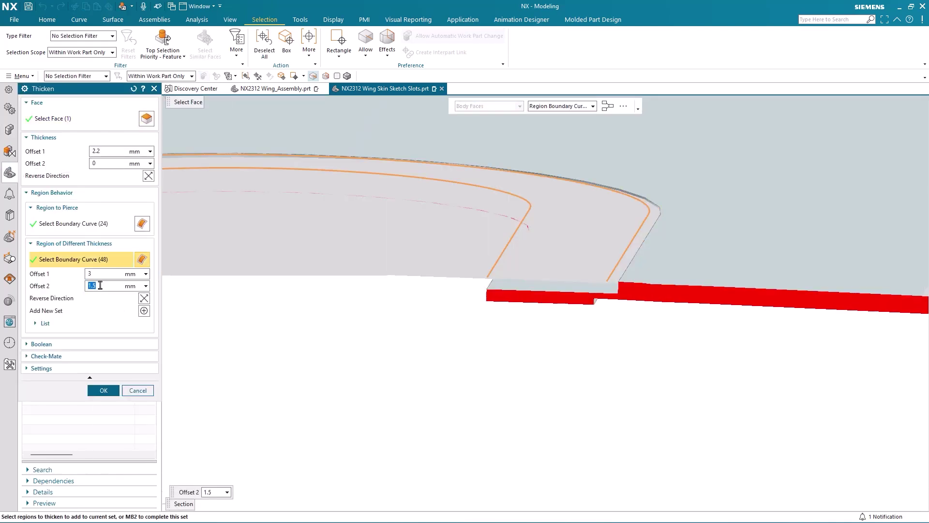
type("1")
key("Return")
left_click(116, 389)
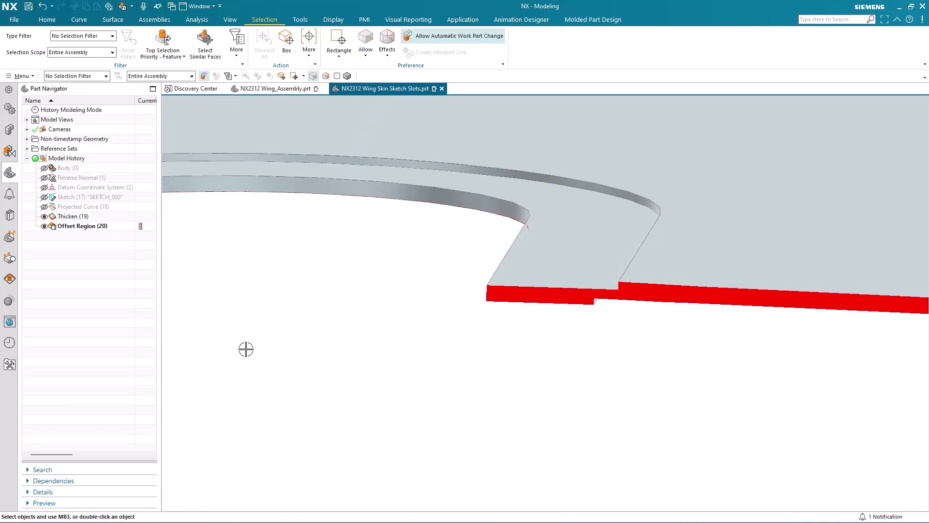
Unclip Section 1 and zoom out to see the full uncut wing skin.
left_click(9, 129)
left_click(27, 129)
right_click(62, 139)
left_click(84, 143)
scroll(358, 306, "down", 5)
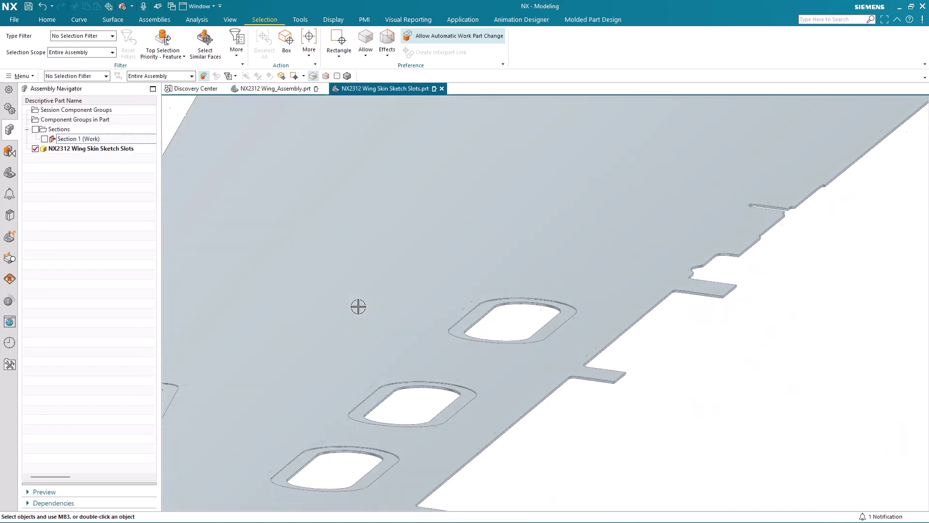
scroll(358, 306, "down", 8)
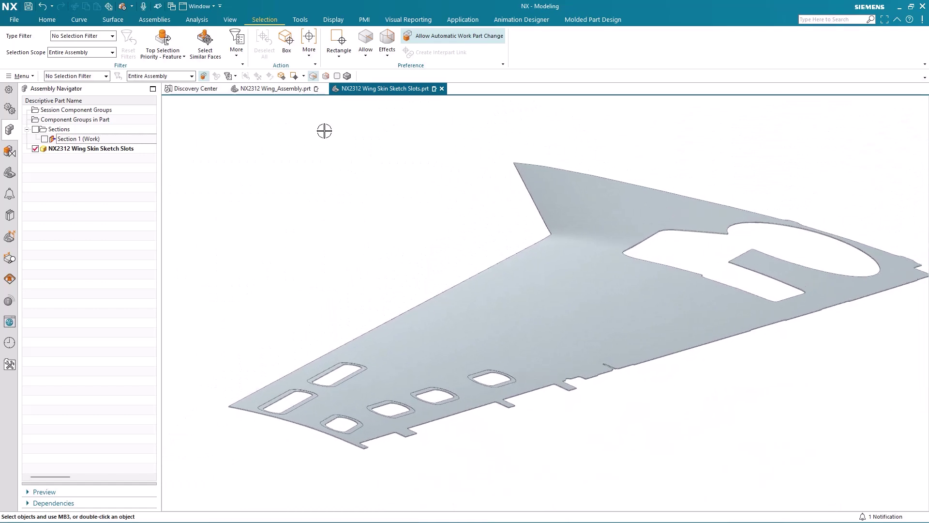